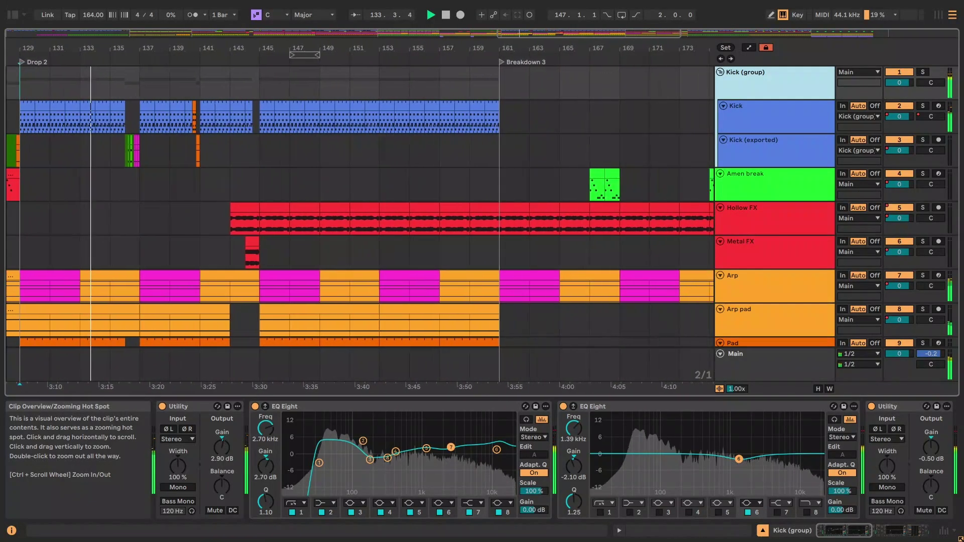
# Scroll to the numbered Lead tracks and solo Lead 19 instead of Lead 4.
pyautogui.scroll(-5, 768, 134)
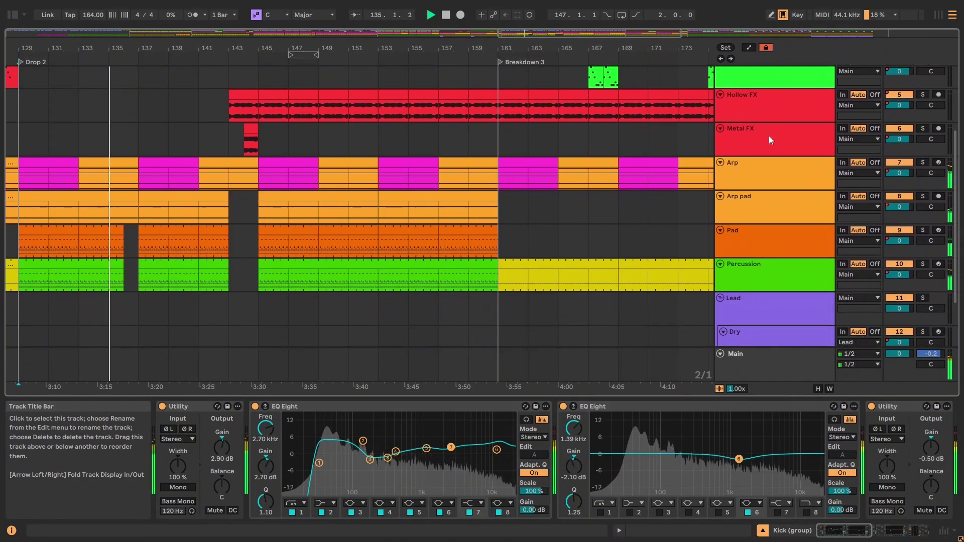
pyautogui.scroll(-3, 770, 136)
pyautogui.click(774, 244)
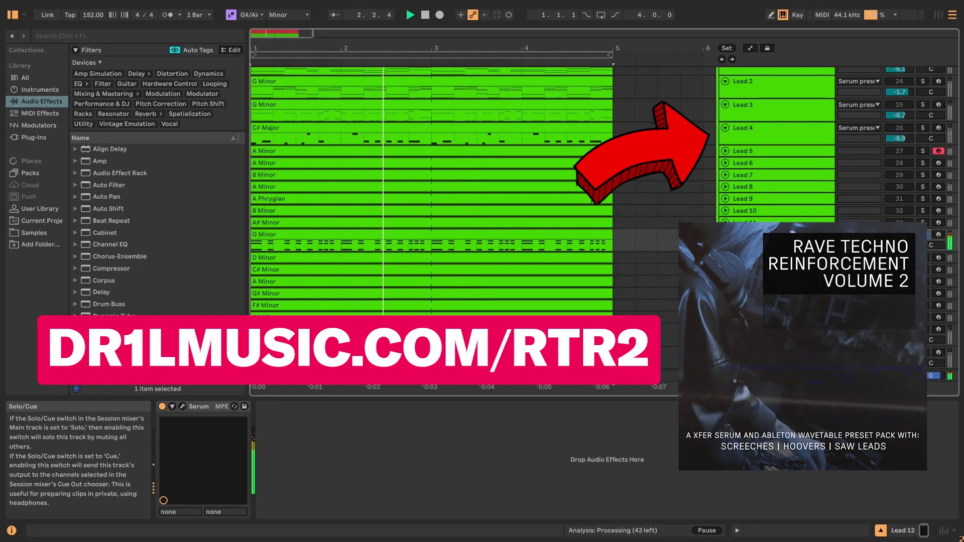
pyautogui.click(923, 330)
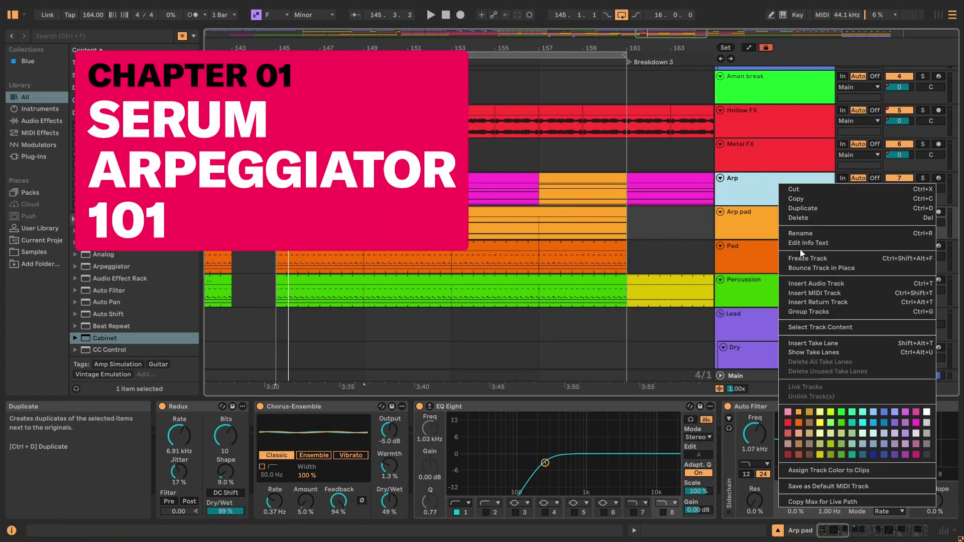
# Insert a new Arp tut MIDI track holding Serum 2.
pyautogui.click(811, 293)
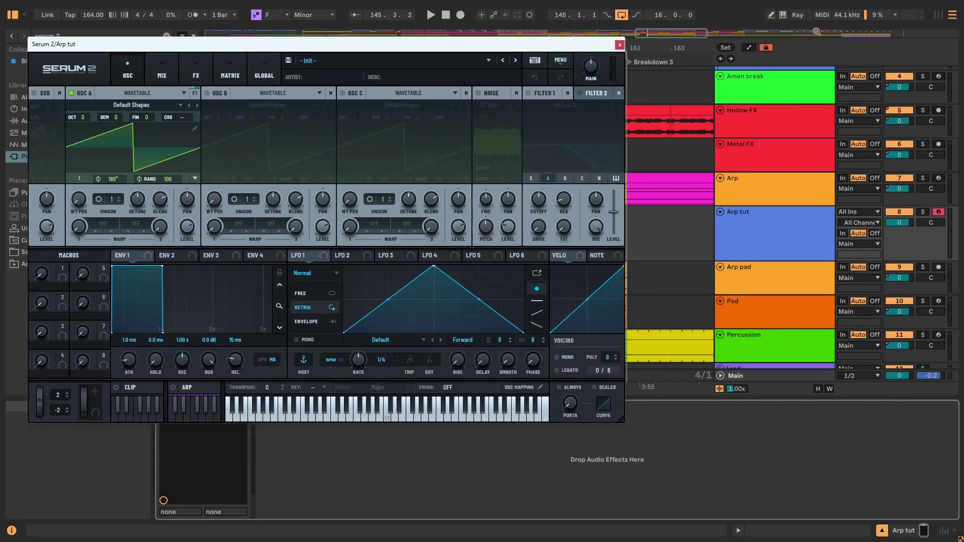
pyautogui.moveTo(351, 48); pyautogui.dragTo(533, 88)
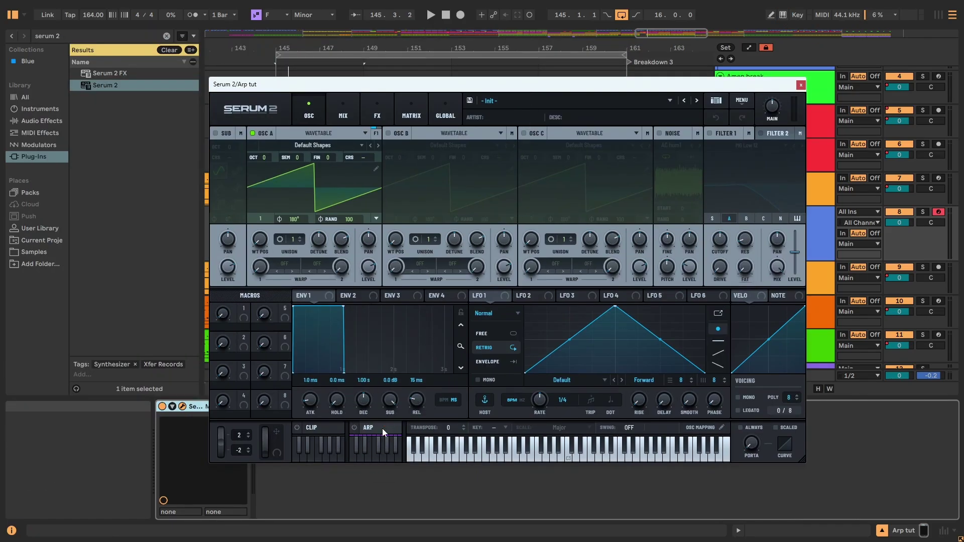
pyautogui.click(801, 84)
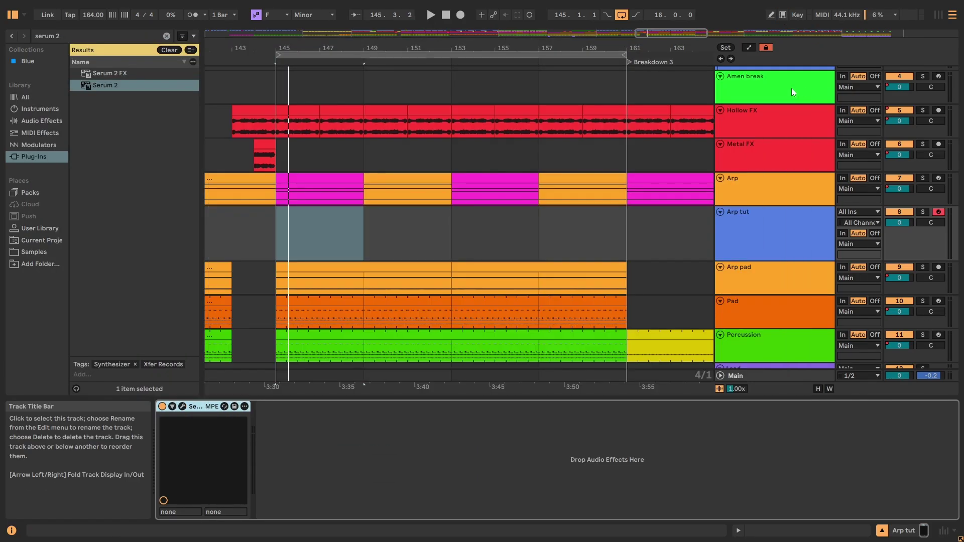
# Create a MIDI clip at bar 145 on Arp tut and draw Gb3 and Ab3 notes.
pyautogui.doubleClick(317, 236)
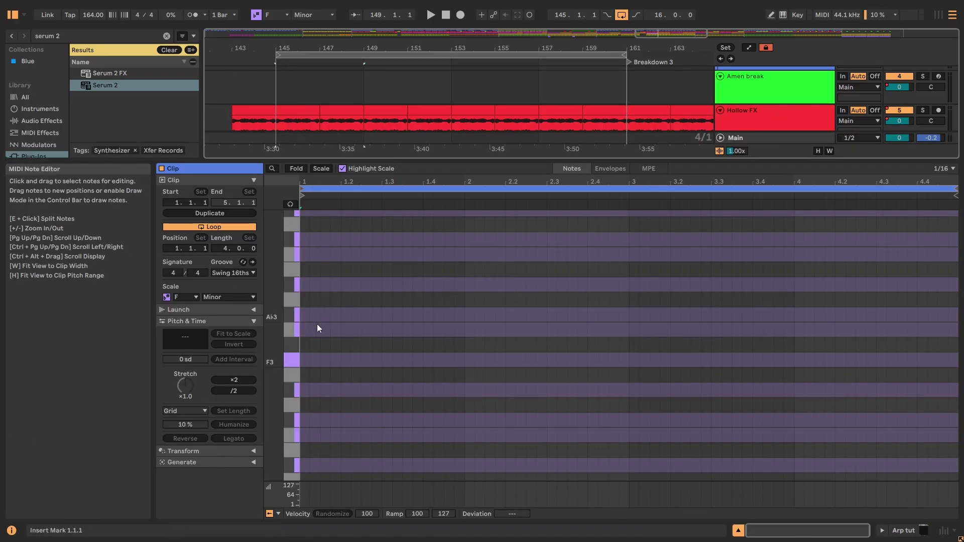
pyautogui.doubleClick(318, 349)
pyautogui.doubleClick(325, 315)
pyautogui.moveTo(363, 386); pyautogui.dragTo(653, 307)
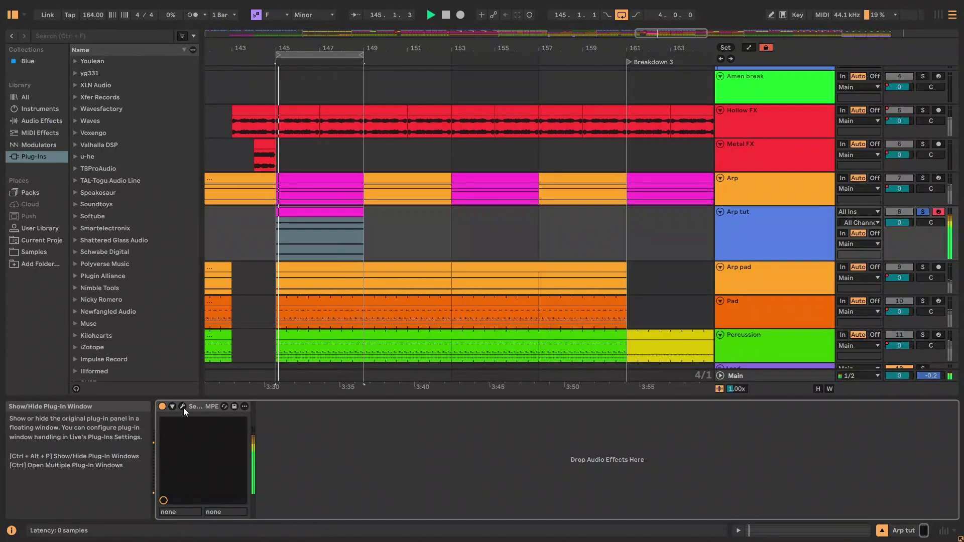
# Turn on Serum 2's arpeggiator with an Up+Down pattern shape and adjust its rate.
pyautogui.click(183, 407)
pyautogui.click(370, 426)
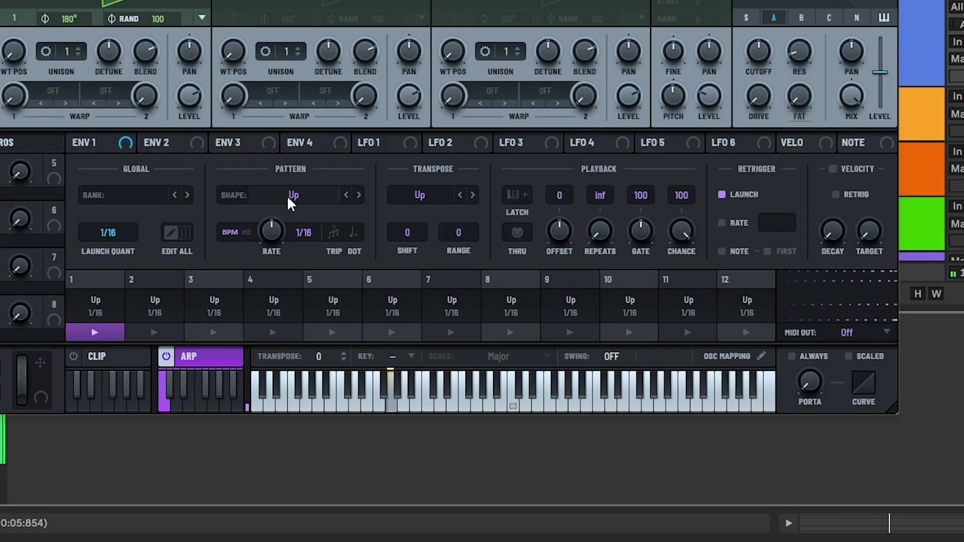
pyautogui.click(362, 197)
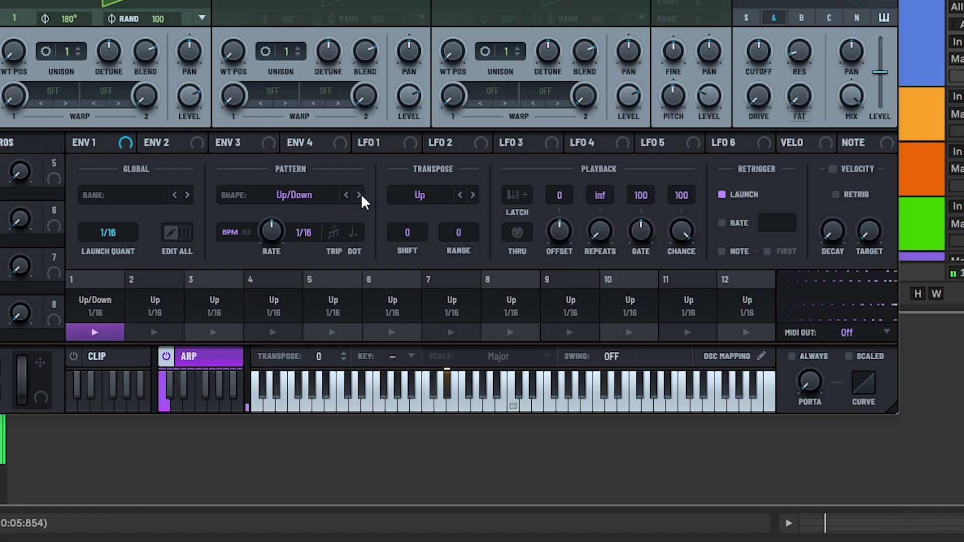
pyautogui.click(365, 201)
pyautogui.click(318, 198)
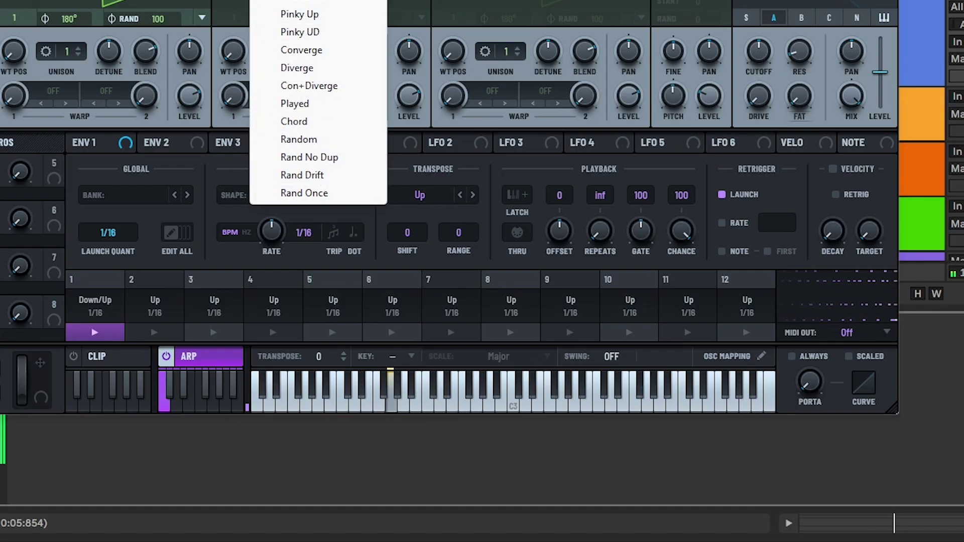
pyautogui.click(299, 2)
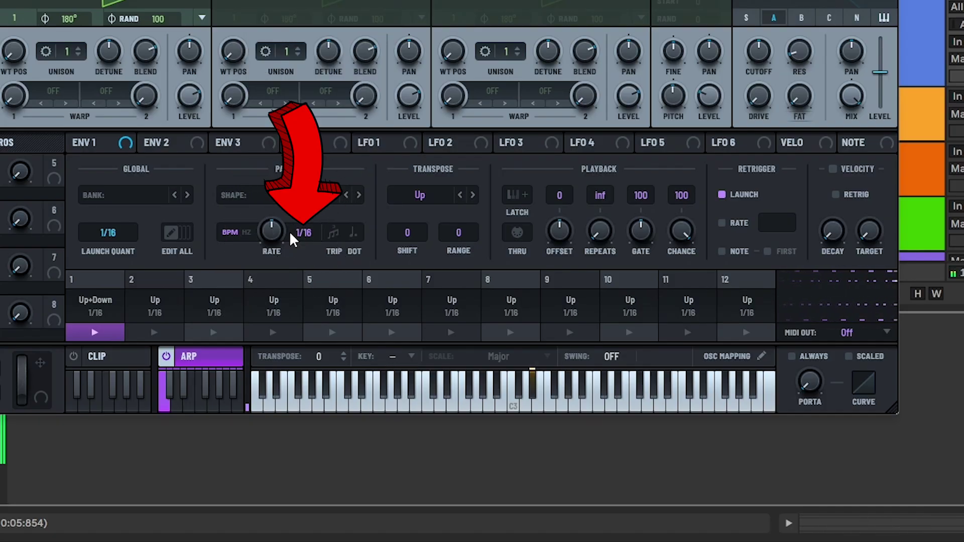
pyautogui.moveTo(291, 233); pyautogui.dragTo(278, 233)
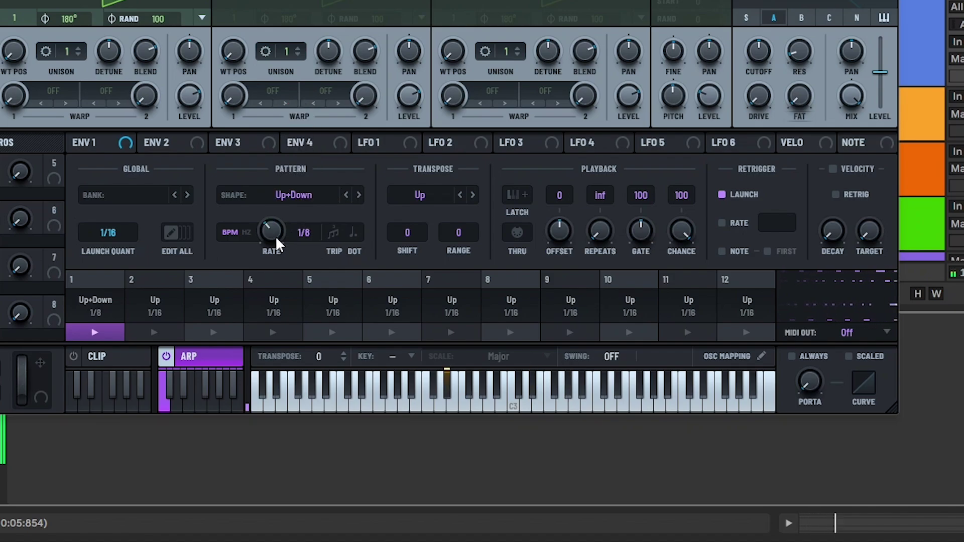
# Set the arp transpose shift to 12 and keep the transpose mode on Up.
pyautogui.scroll(2, 272, 236)
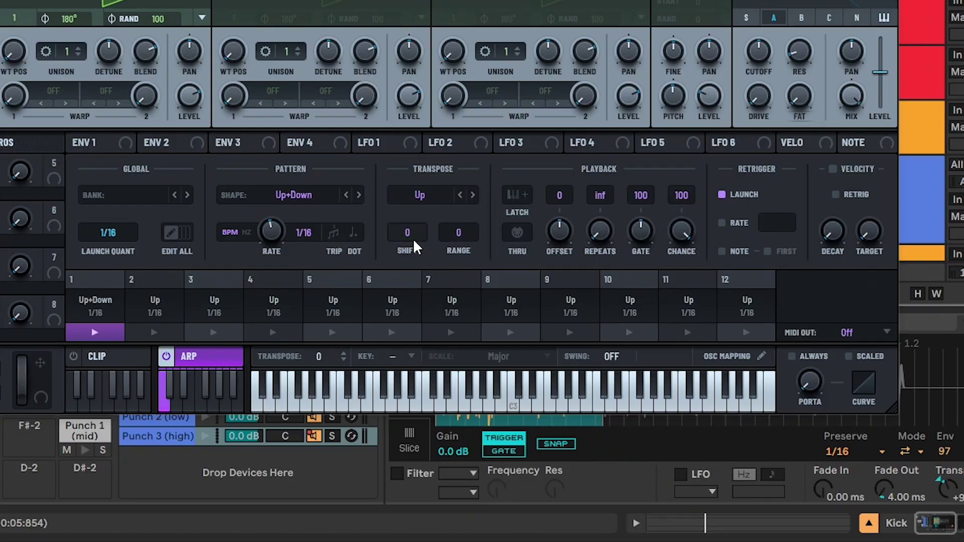
pyautogui.write('12')
pyautogui.press('Return')
pyautogui.scroll(3, 457, 234)
pyautogui.click(429, 200)
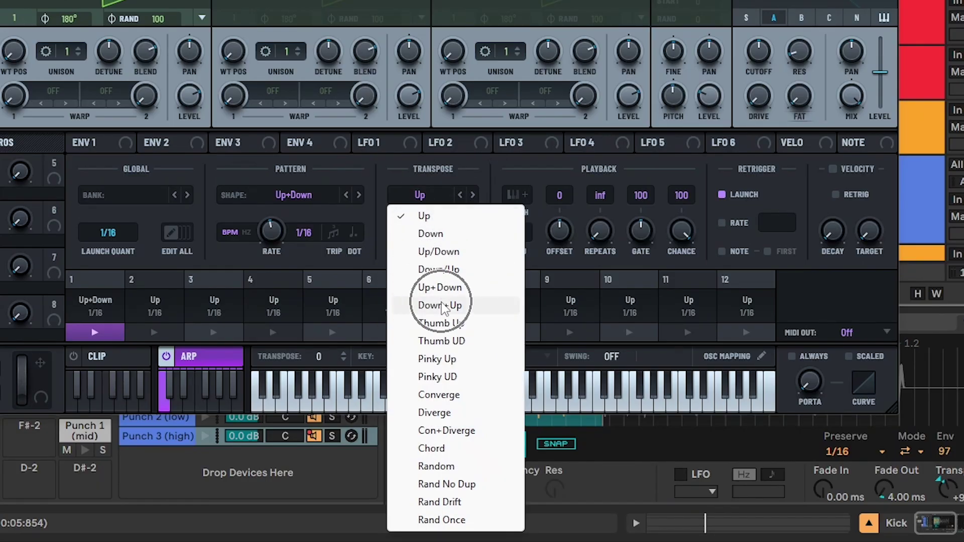
pyautogui.click(426, 215)
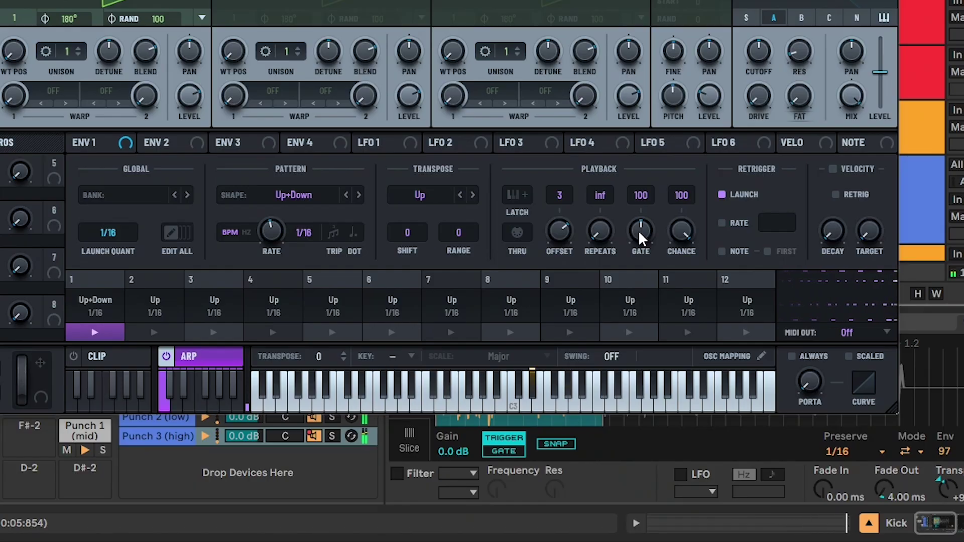
# Set the arp gate back to exactly 100.
pyautogui.scroll(-5, 641, 230)
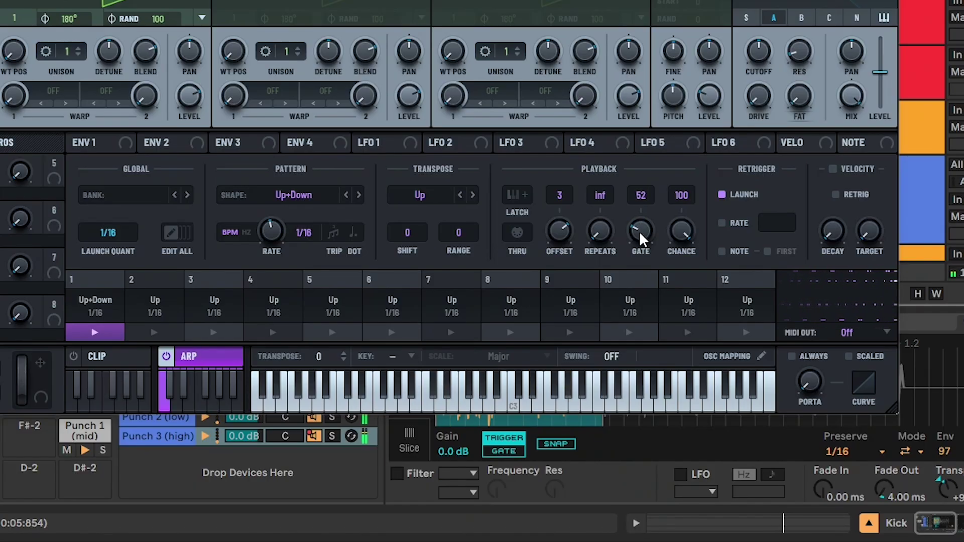
pyautogui.doubleClick(640, 231)
pyautogui.write('100')
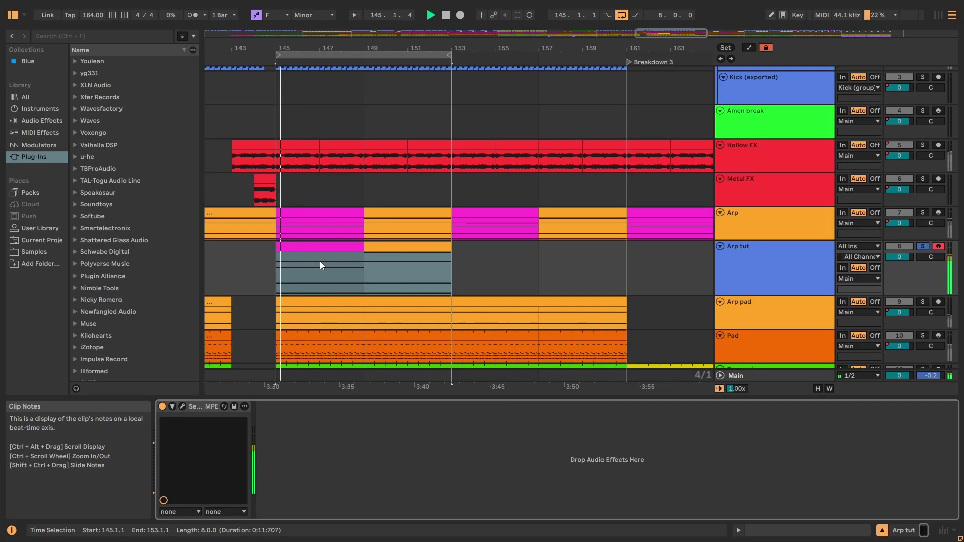
pyautogui.click(320, 260)
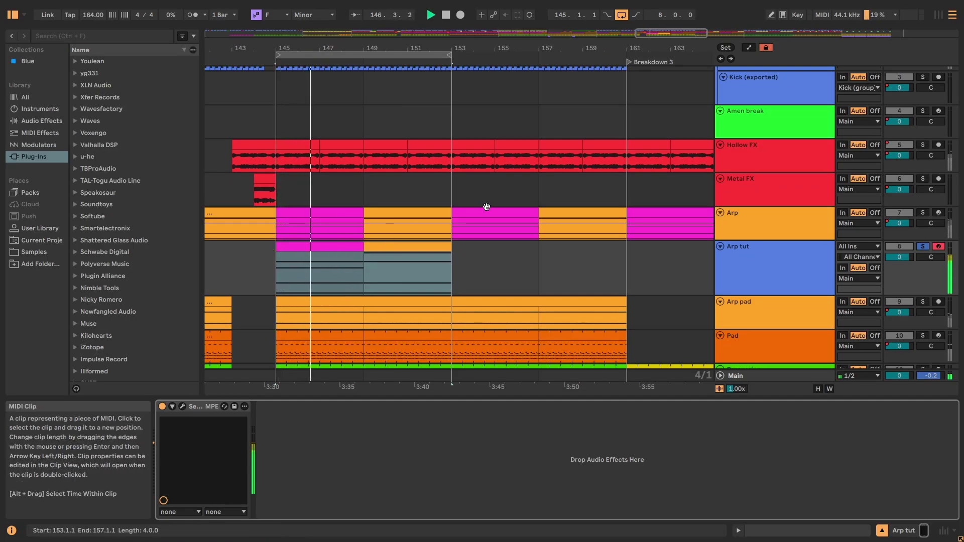
pyautogui.hotkey('ctrl', 'alt', 'e')
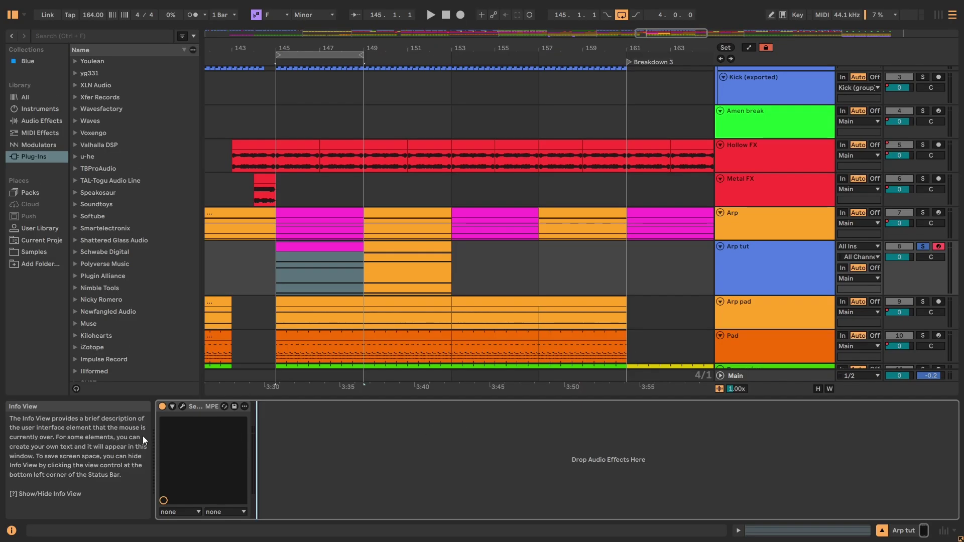
# Load the Digital Evol Longreece wavetable into oscillator A and sweep its WT position up.
pyautogui.click(182, 407)
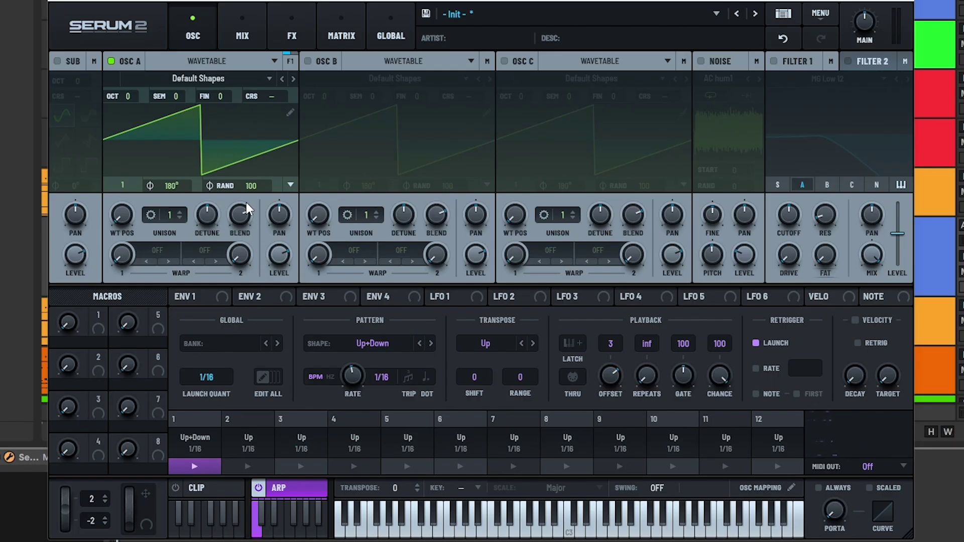
pyautogui.click(215, 141)
pyautogui.click(496, 146)
pyautogui.click(69, 133)
pyautogui.click(721, 125)
pyautogui.click(198, 78)
pyautogui.moveTo(187, 114)
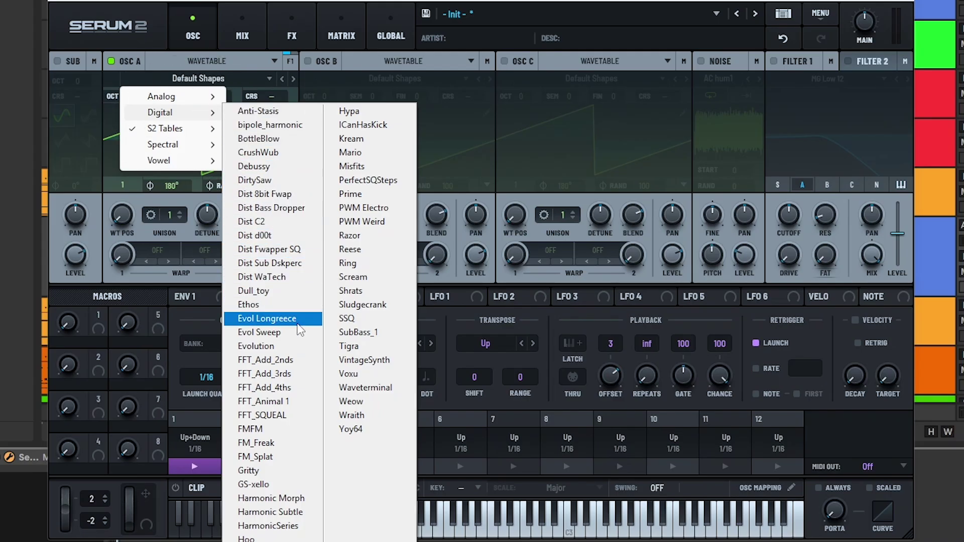
pyautogui.click(272, 319)
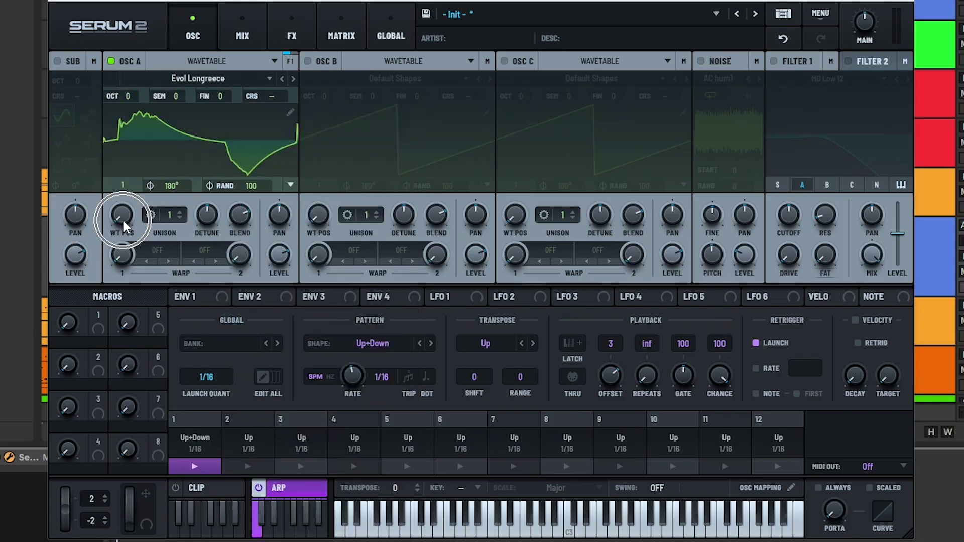
pyautogui.moveTo(122, 218); pyautogui.dragTo(149, 96)
# Step oscillator A through the wavetables to Dist C2 with a lower WT position.
pyautogui.click(294, 79)
pyautogui.click(294, 79)
pyautogui.click(294, 79)
pyautogui.moveTo(122, 216); pyautogui.dragTo(131, 346)
pyautogui.click(127, 100)
pyautogui.click(171, 102)
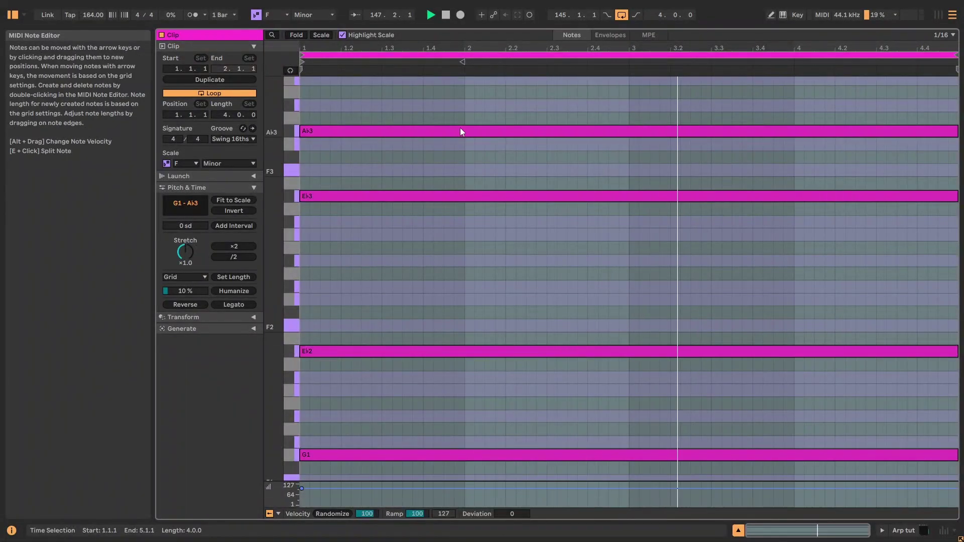
pyautogui.click(460, 129)
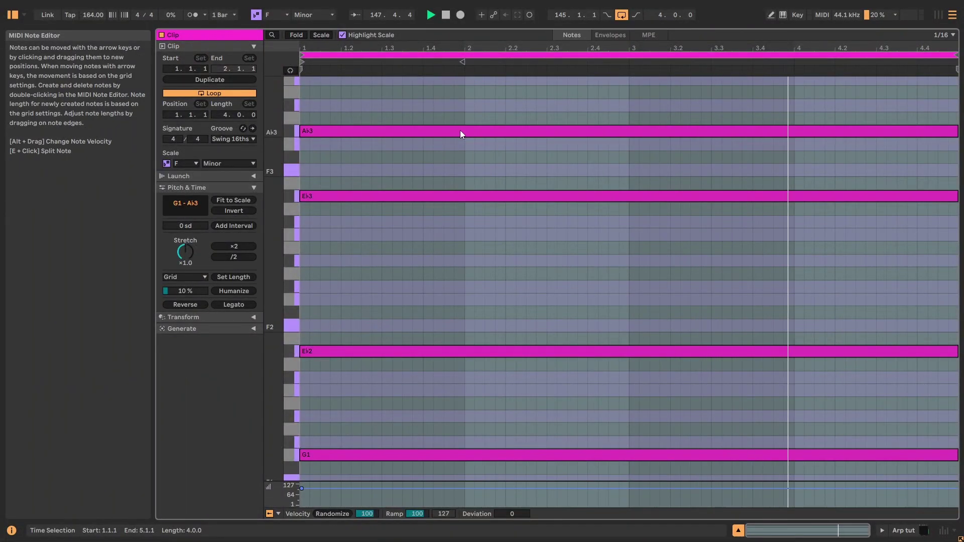
pyautogui.press('Tab')
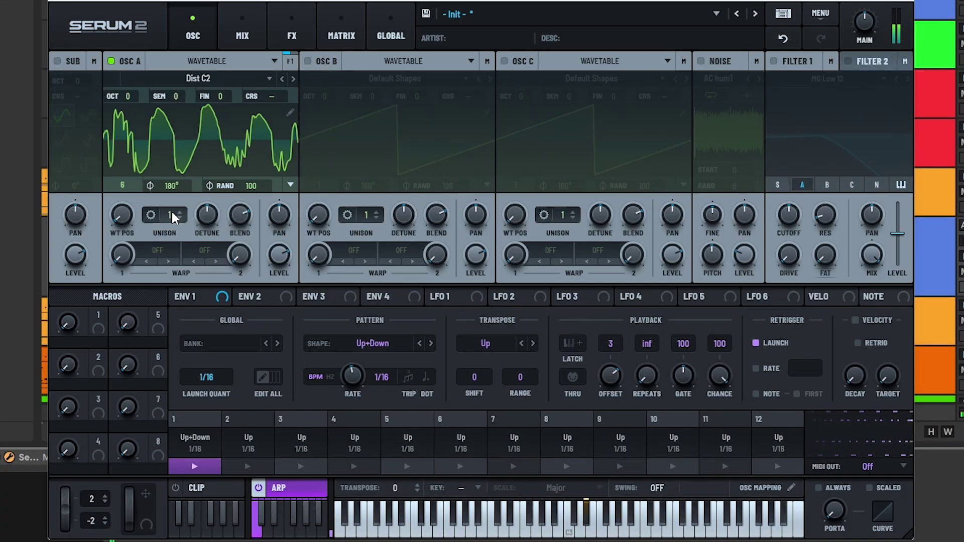
# Give oscillator A 12 unison voices and raise its unison detune to about 0.44.
pyautogui.click(172, 218)
pyautogui.moveTo(171, 219); pyautogui.dragTo(177, 92)
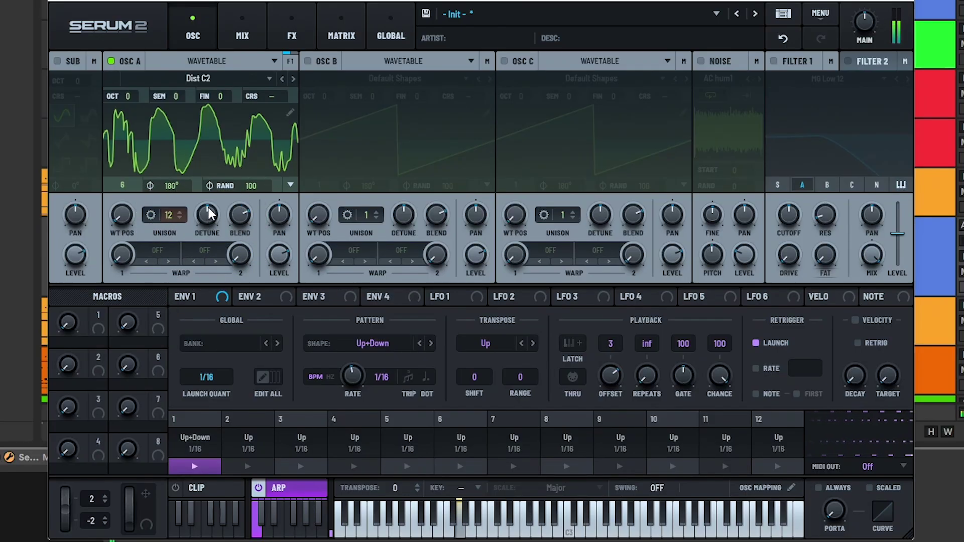
pyautogui.click(190, 143)
pyautogui.moveTo(198, 230)
pyautogui.mouseDown()
pyautogui.moveTo(200, 158)
pyautogui.moveTo(193, 252)
pyautogui.moveTo(203, 212)
pyautogui.mouseUp()
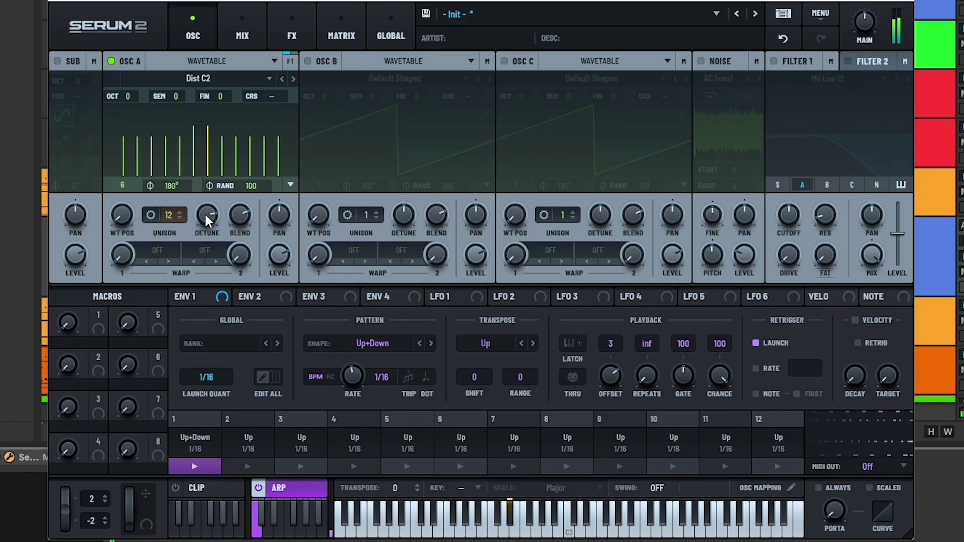
pyautogui.click(204, 213)
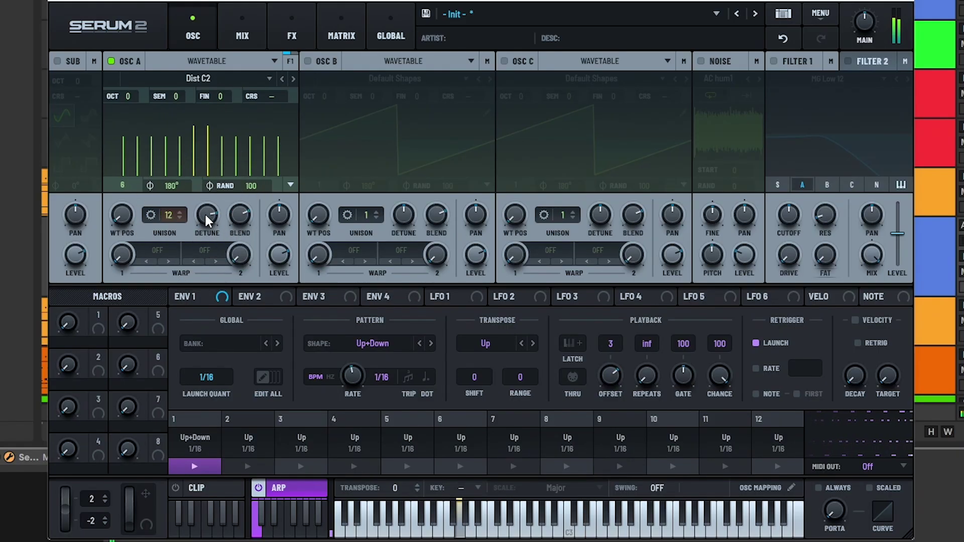
pyautogui.click(236, 213)
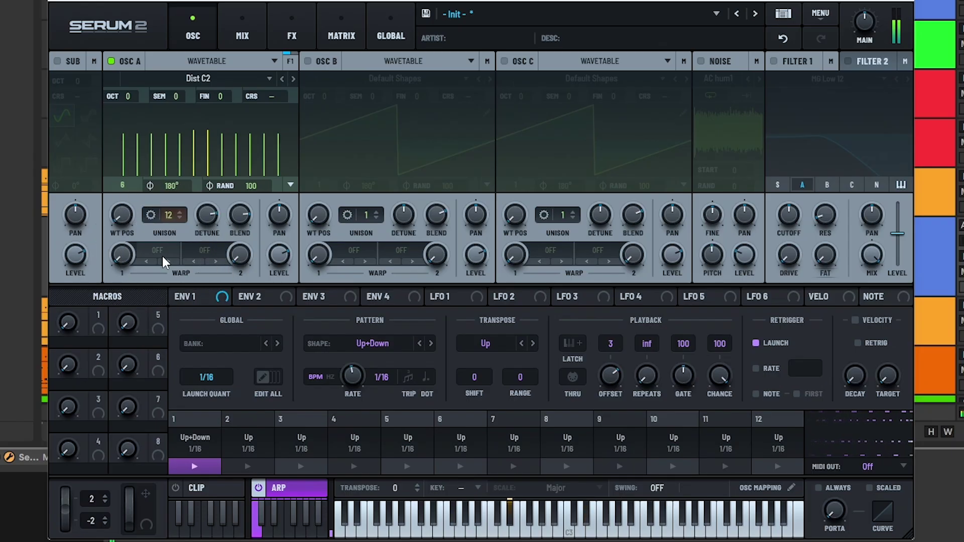
# Set oscillator A's Warp 1 mode to Asym + and turn its amount well up.
pyautogui.click(138, 254)
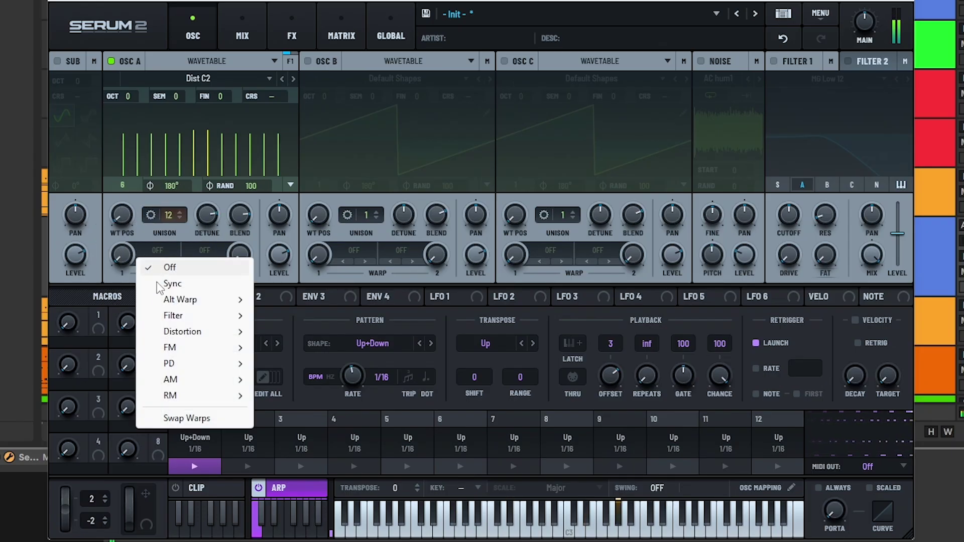
pyautogui.moveTo(167, 300)
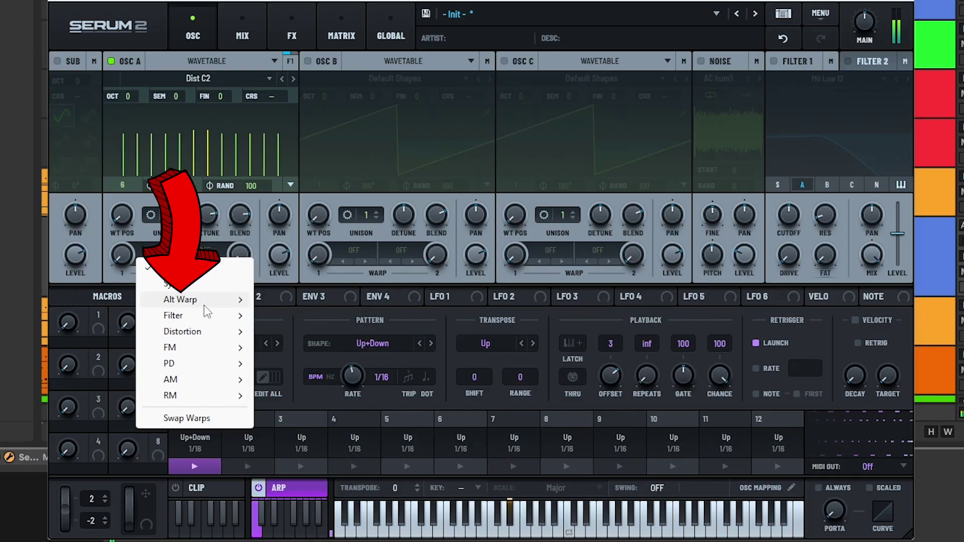
pyautogui.moveTo(216, 302)
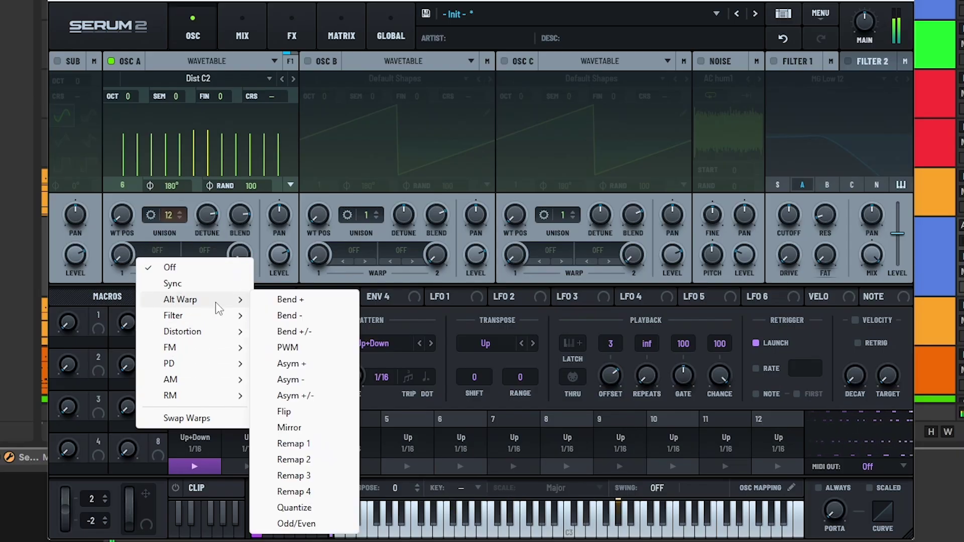
pyautogui.click(308, 333)
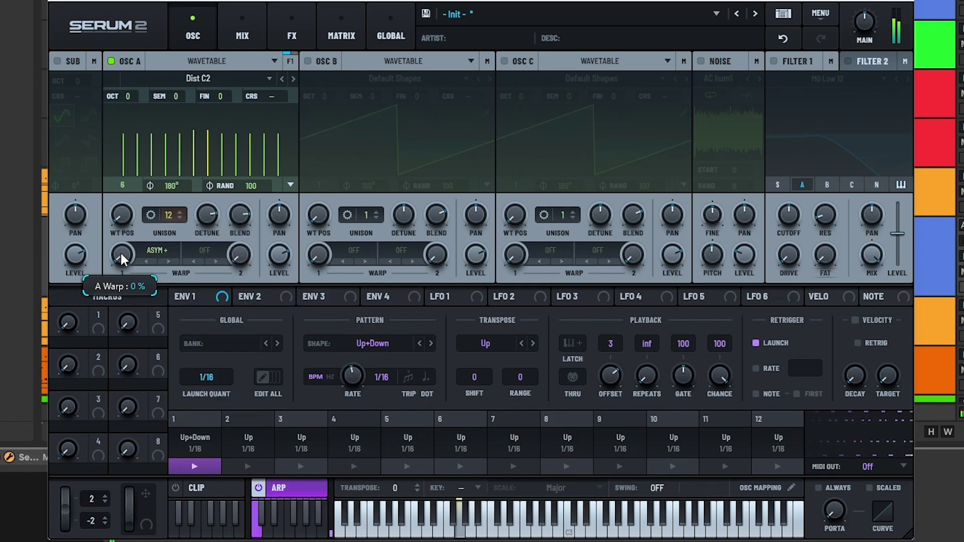
pyautogui.moveTo(120, 251); pyautogui.dragTo(145, 134)
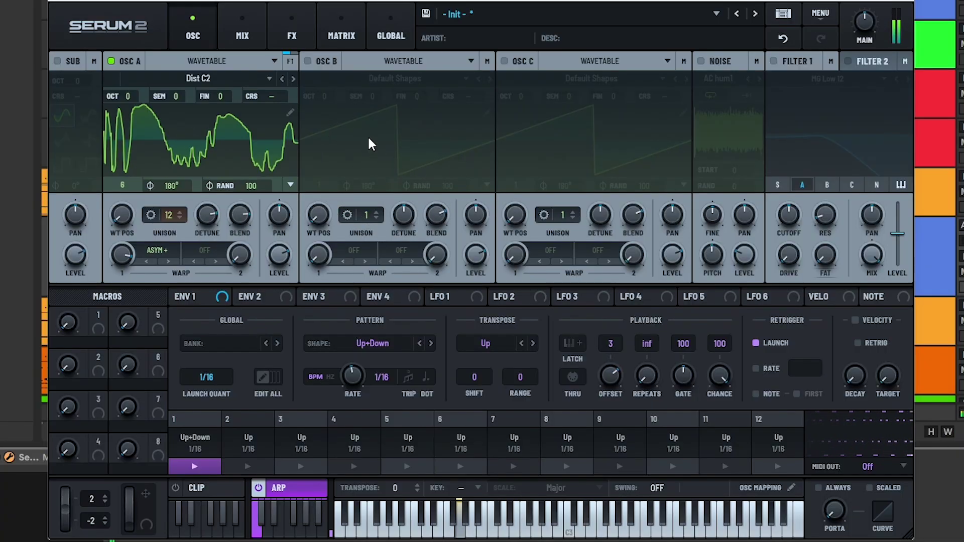
# Switch on oscillator B, adjust its wavetable position and set Warp 1 to Bend +/-.
pyautogui.click(311, 62)
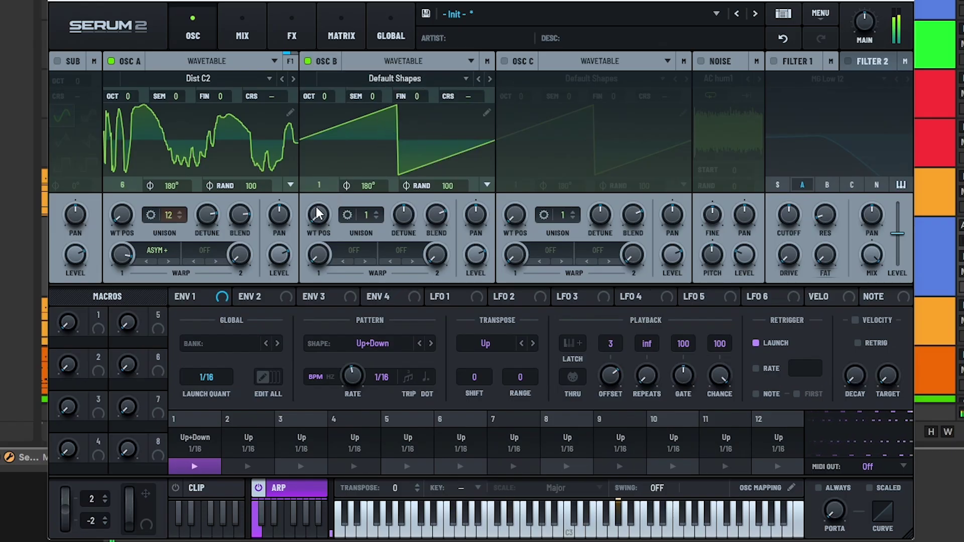
pyautogui.moveTo(318, 214); pyautogui.dragTo(346, 180)
pyautogui.scroll(3, 368, 208)
pyautogui.click(365, 254)
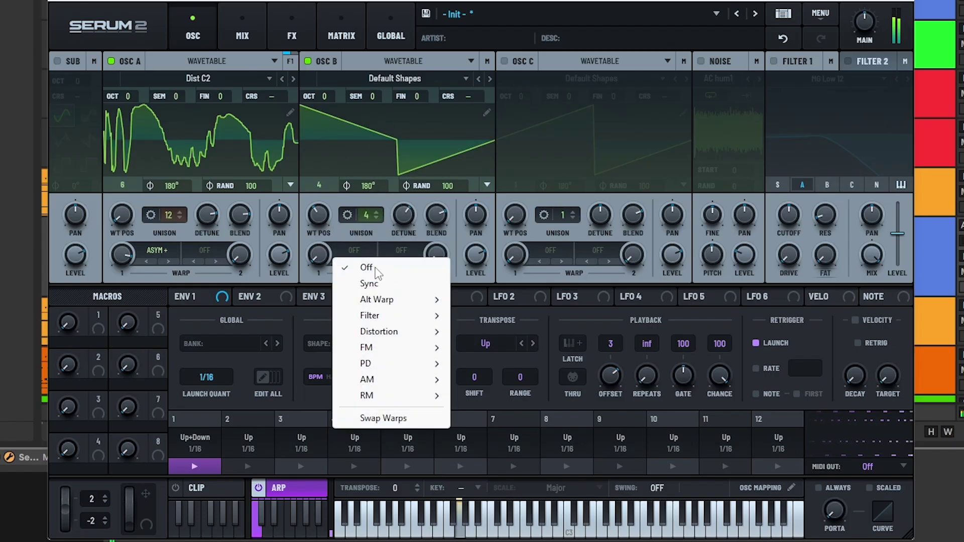
pyautogui.moveTo(409, 299)
pyautogui.click(500, 332)
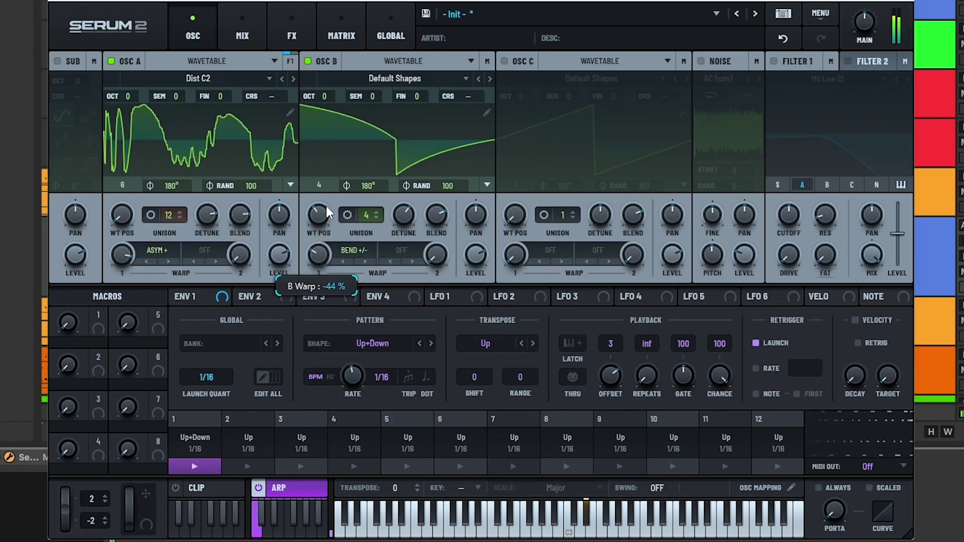
pyautogui.moveTo(328, 211); pyautogui.dragTo(341, 158)
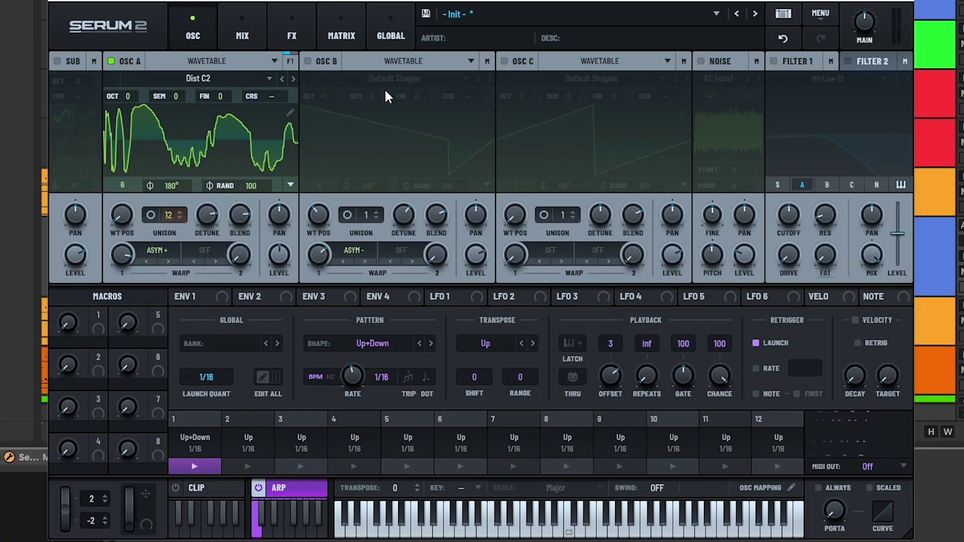
# Set the Debussy oscillator B to octave +2 with Bend + warp, toggling it off to compare.
pyautogui.click(234, 133)
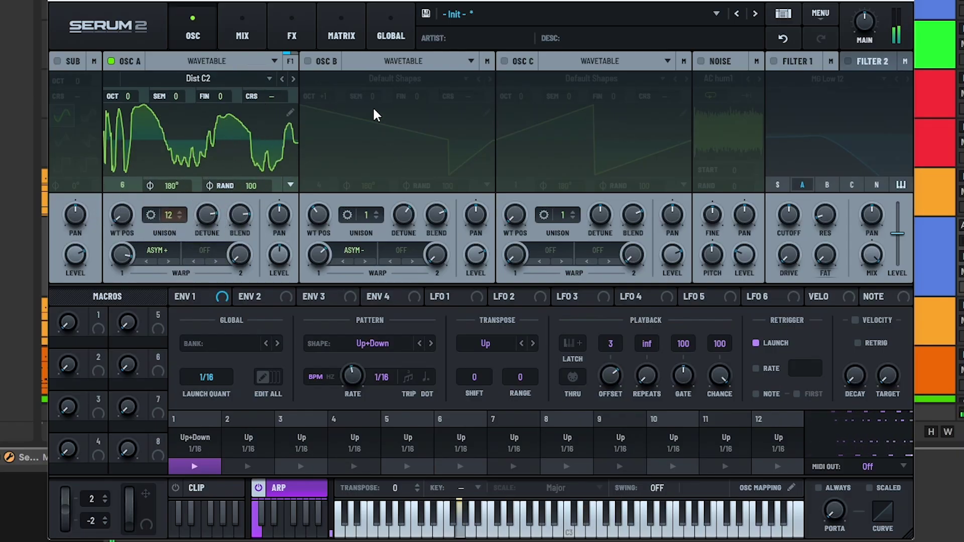
pyautogui.click(308, 61)
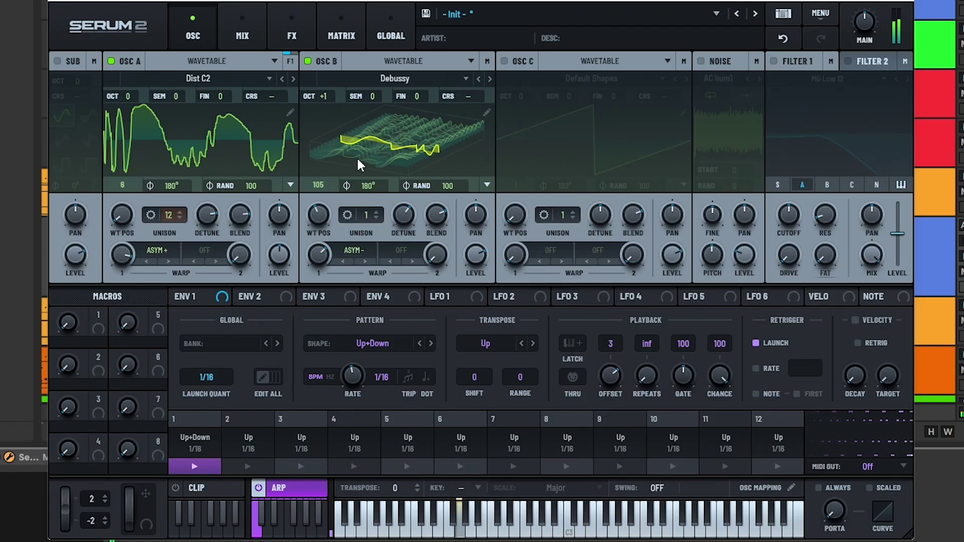
pyautogui.moveTo(324, 98); pyautogui.dragTo(324, 96)
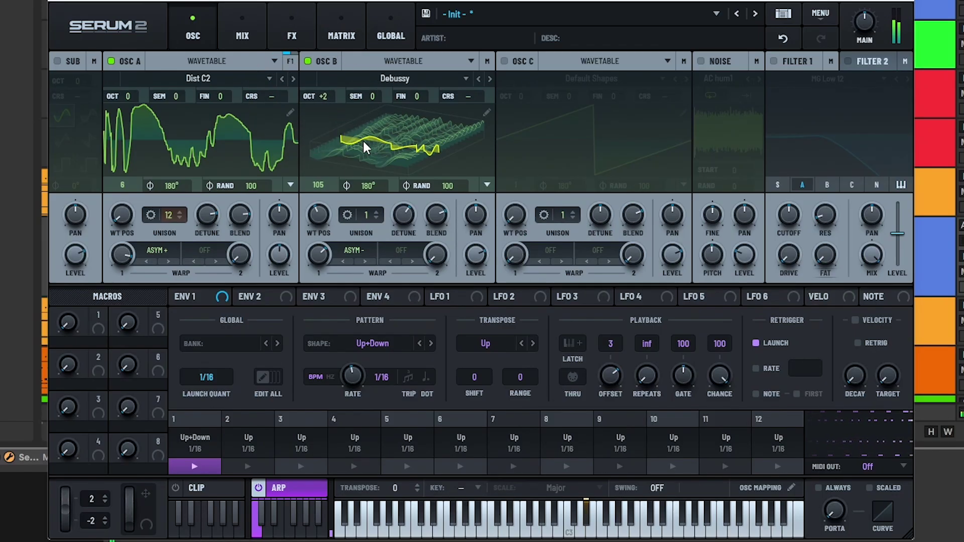
pyautogui.click(360, 253)
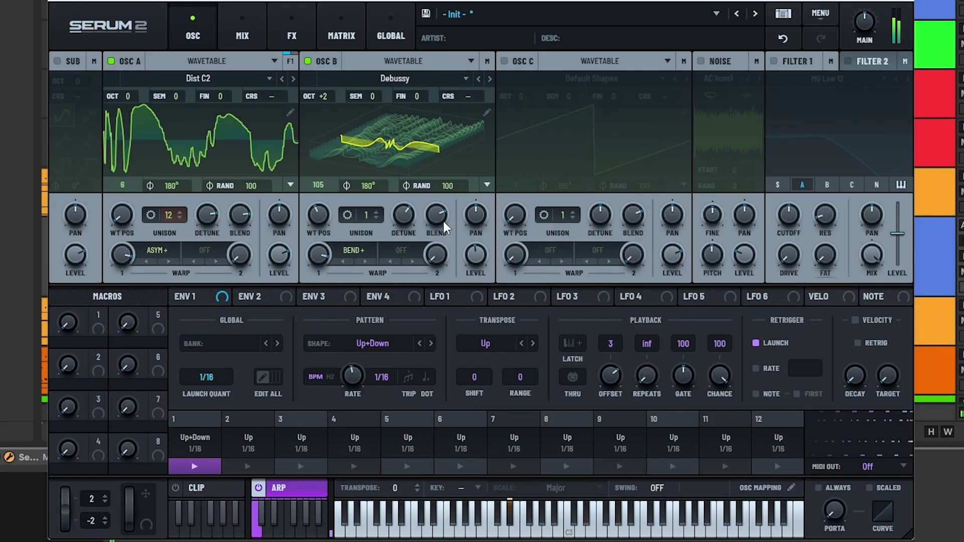
pyautogui.click(307, 61)
pyautogui.click(307, 61)
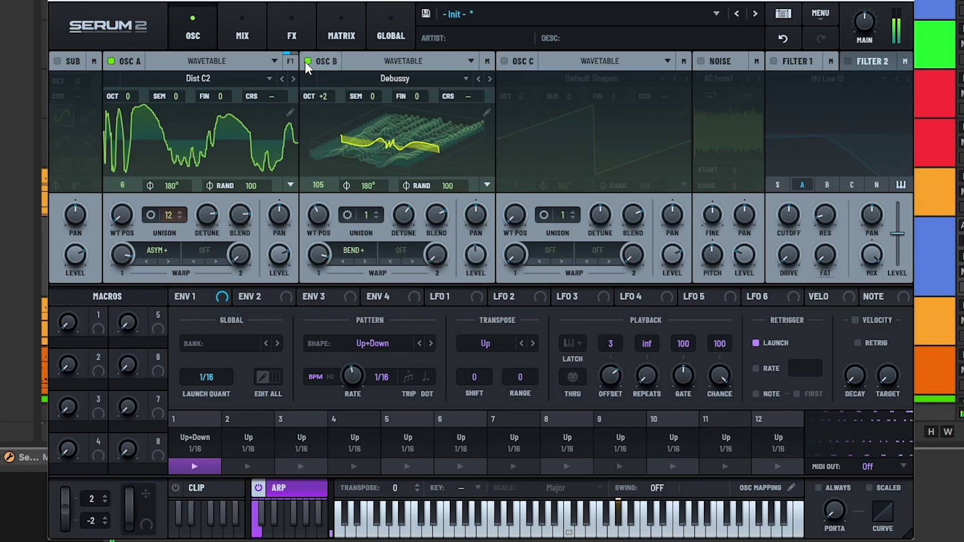
pyautogui.click(308, 61)
# Re-enable oscillator B, switch on Filter 1 and route oscillator B through it.
pyautogui.click(307, 61)
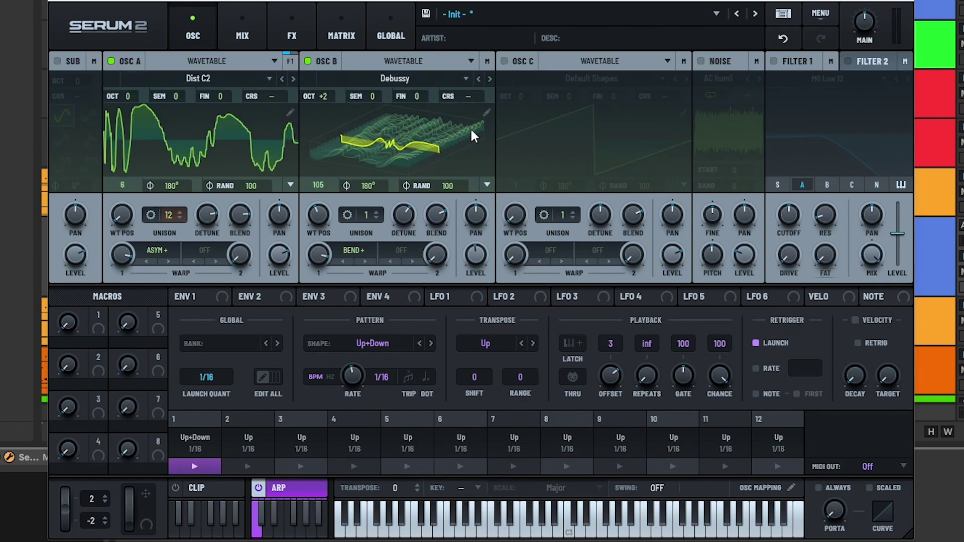
pyautogui.click(774, 61)
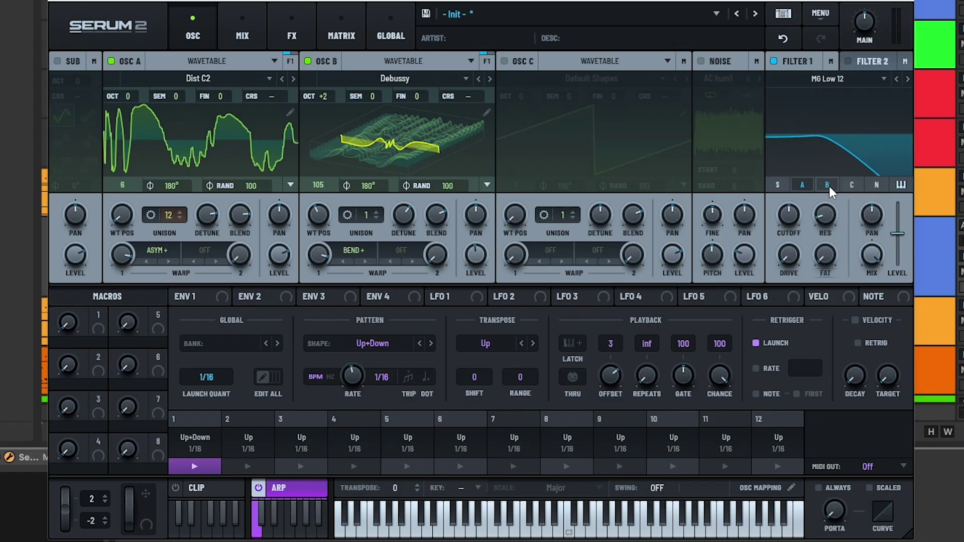
pyautogui.click(828, 185)
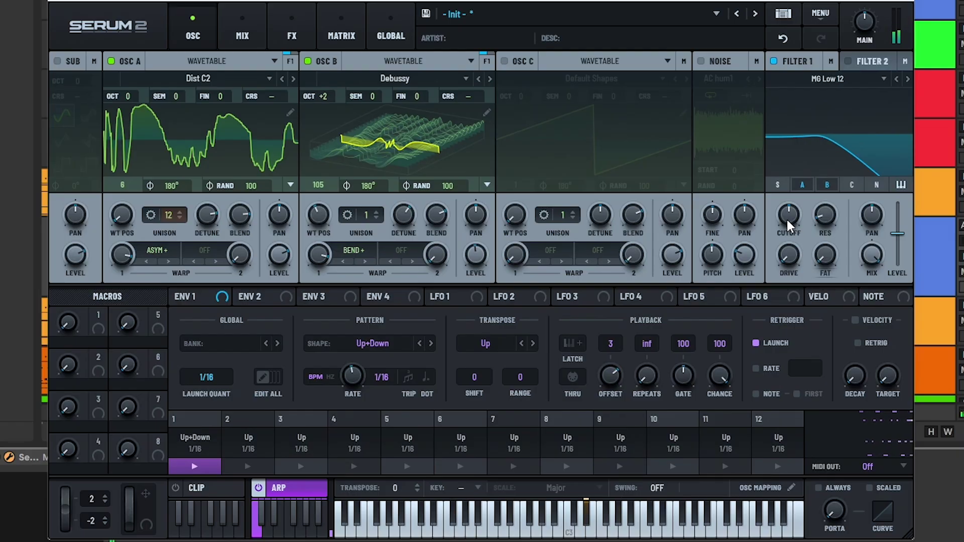
pyautogui.moveTo(788, 224)
pyautogui.mouseDown()
pyautogui.moveTo(792, 261)
pyautogui.moveTo(794, 223)
pyautogui.mouseUp()
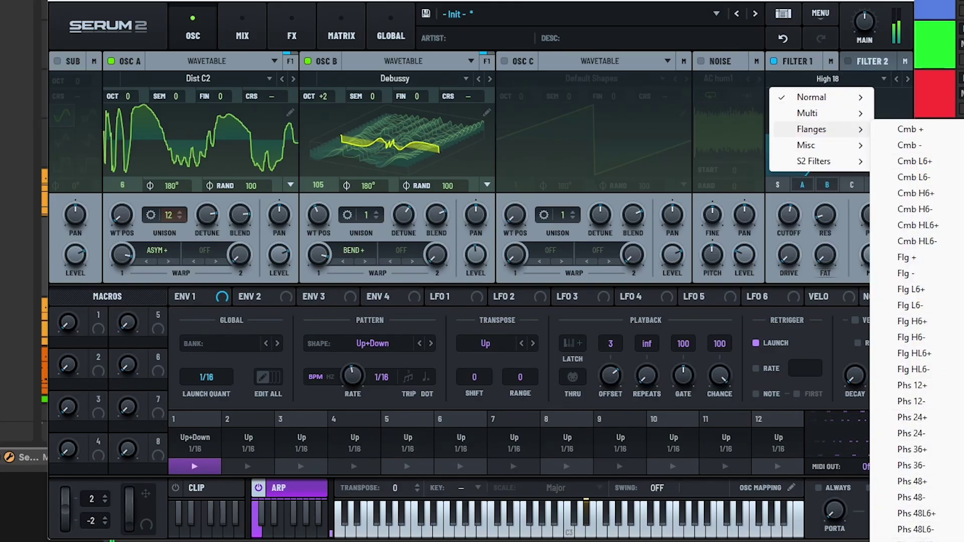
# Set Filter 1 to FPhs 12HL6- with cutoff about 2489 Hz, 47% resonance and 32% drive.
pyautogui.click(914, 540)
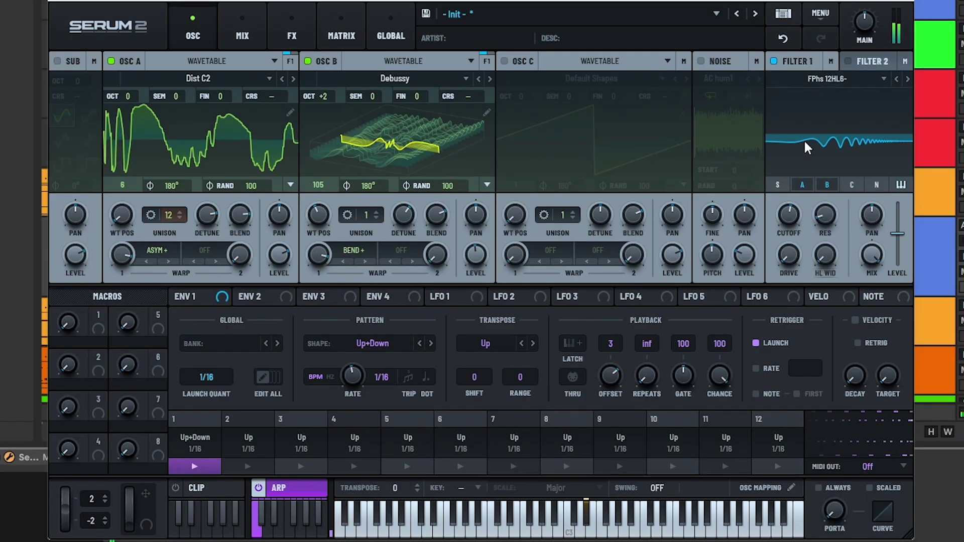
pyautogui.moveTo(788, 216); pyautogui.dragTo(790, 174)
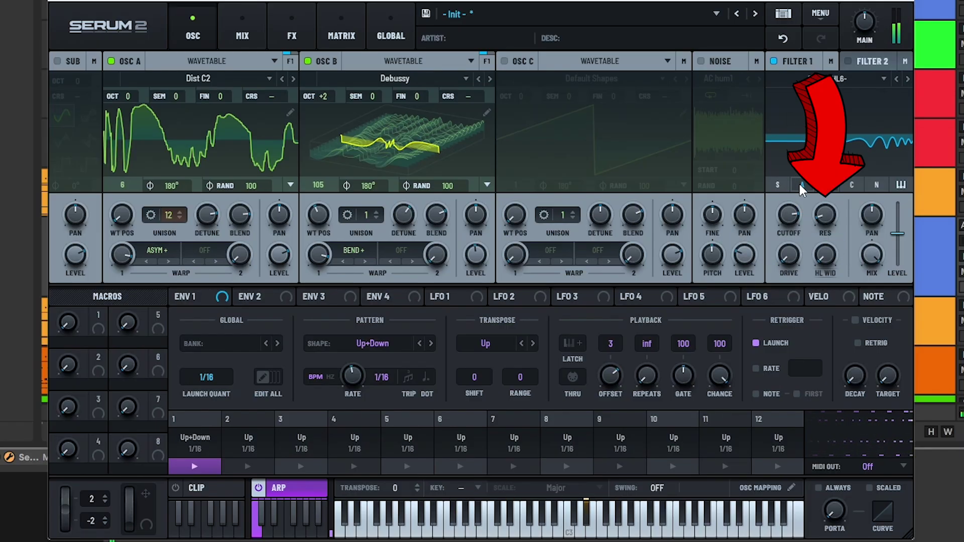
pyautogui.moveTo(824, 219); pyautogui.dragTo(817, 120)
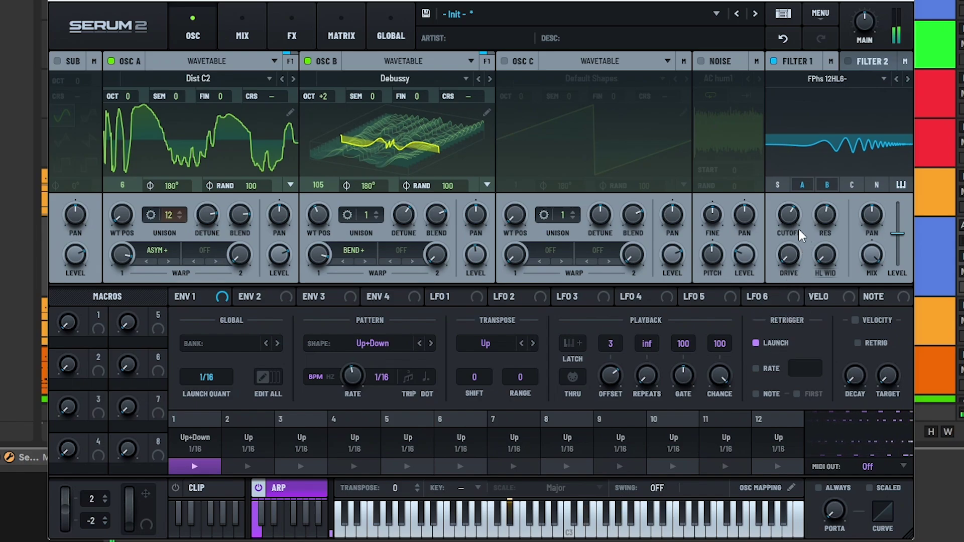
pyautogui.moveTo(788, 256); pyautogui.dragTo(864, 50)
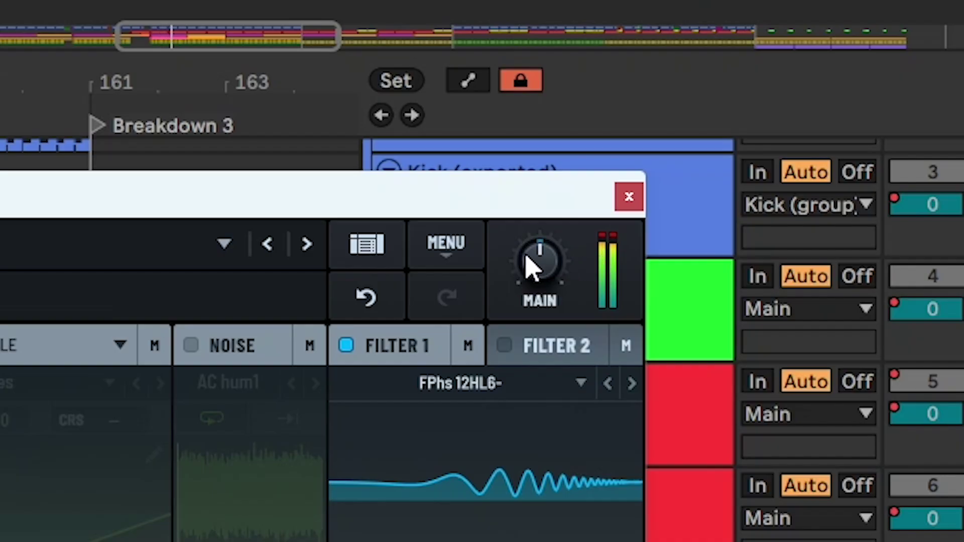
# Lower the main volume to 25%, widen Filter 1's HL width to 62% and pull its cutoff down.
pyautogui.moveTo(534, 271)
pyautogui.moveTo(535, 271); pyautogui.dragTo(461, 456)
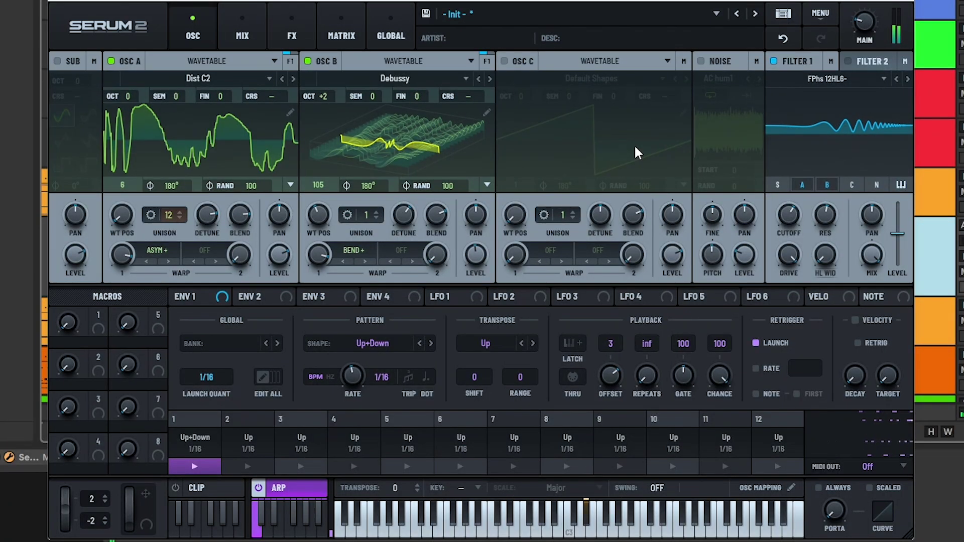
pyautogui.click(820, 253)
pyautogui.moveTo(825, 267); pyautogui.dragTo(836, 170)
pyautogui.moveTo(786, 215); pyautogui.dragTo(782, 253)
pyautogui.scroll(-2, 782, 215)
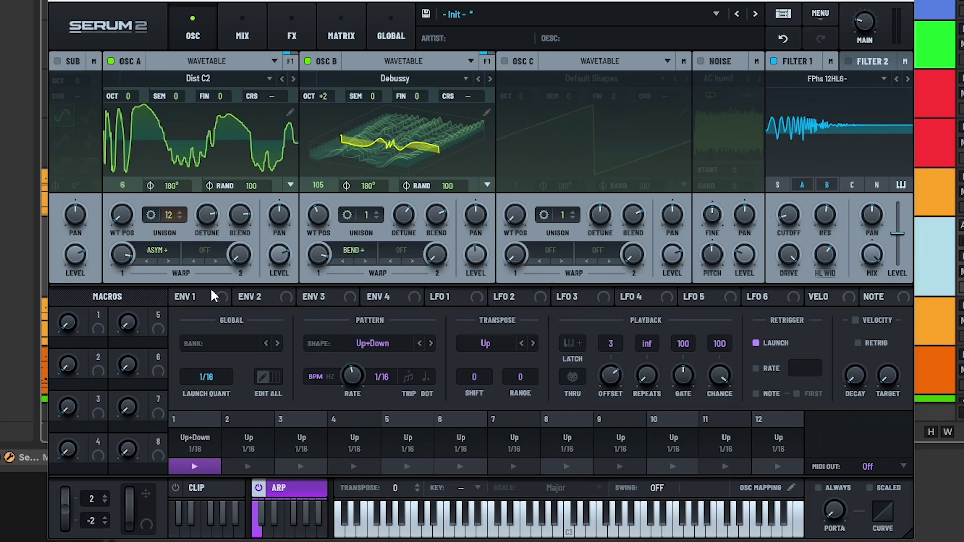
# Make envelope 1 a pluck: sustain at -∞ dB, 135 ms decay, then enter 0.06 on another control.
pyautogui.click(200, 300)
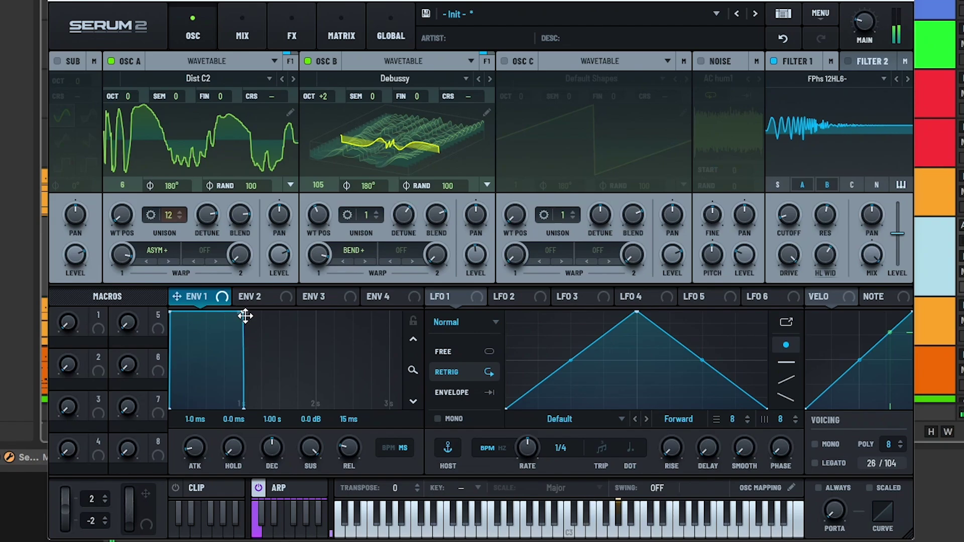
pyautogui.moveTo(243, 315); pyautogui.dragTo(129, 423)
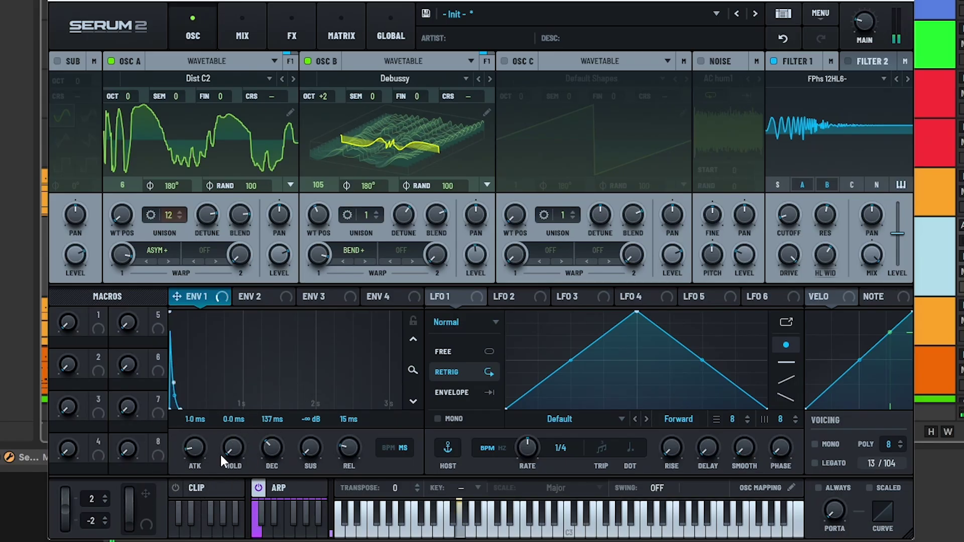
pyautogui.doubleClick(270, 448)
pyautogui.write('135')
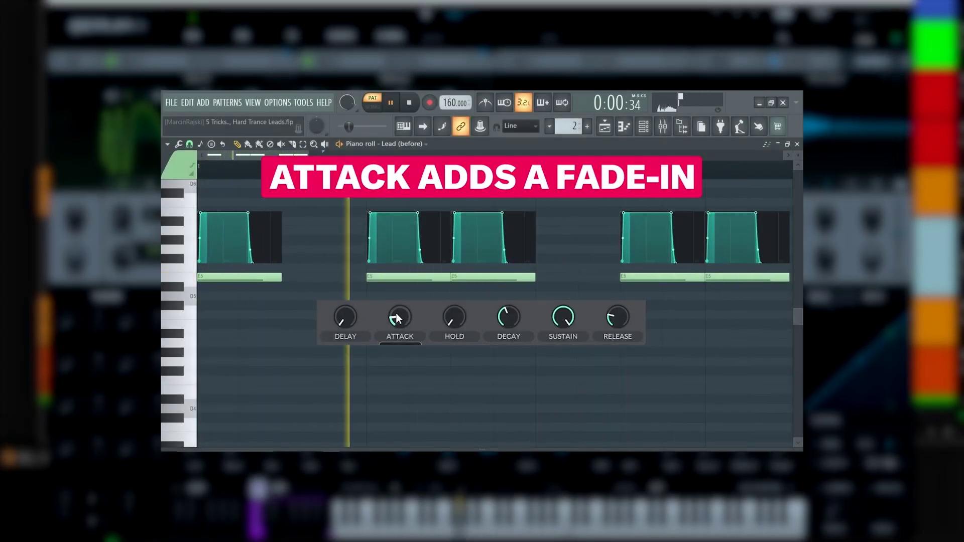
pyautogui.rightClick(397, 313)
pyautogui.click(435, 338)
pyautogui.write('0.06')
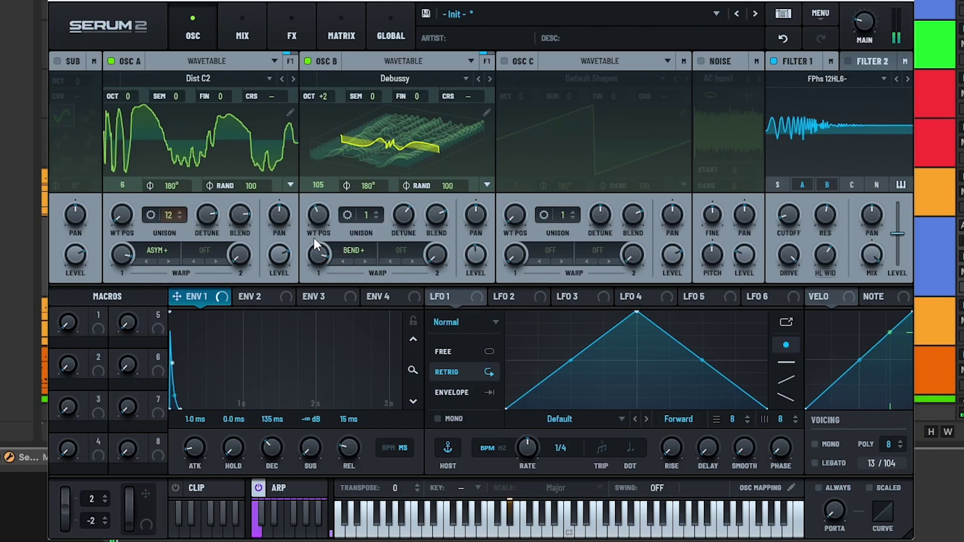
# Add a multiband Compressor to Serum's FX, load the arp lead OTT preset, and A/B it.
pyautogui.click(292, 41)
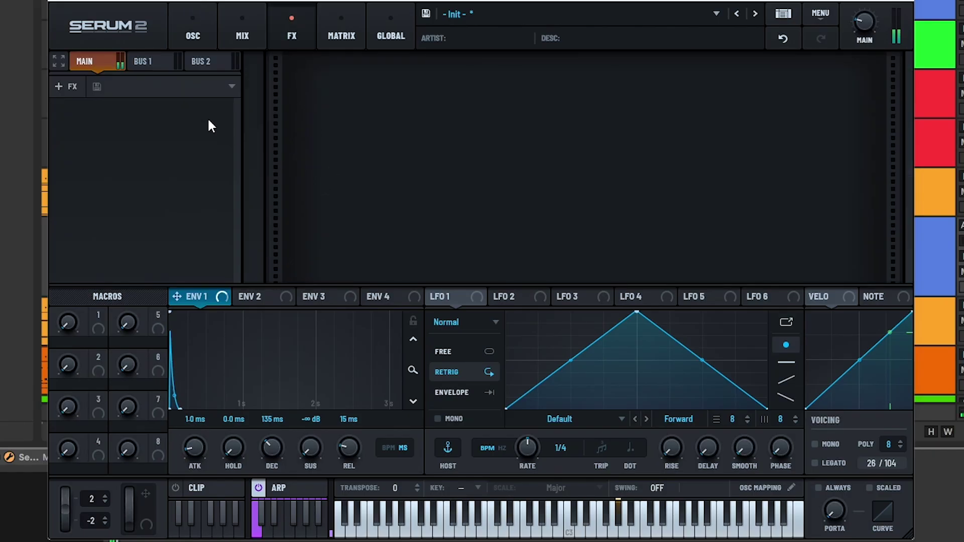
pyautogui.click(79, 89)
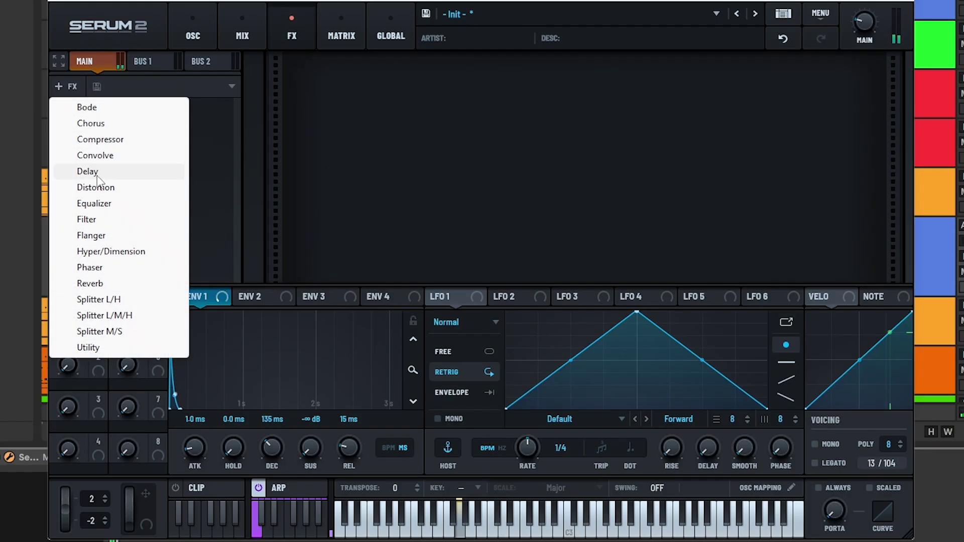
pyautogui.click(100, 138)
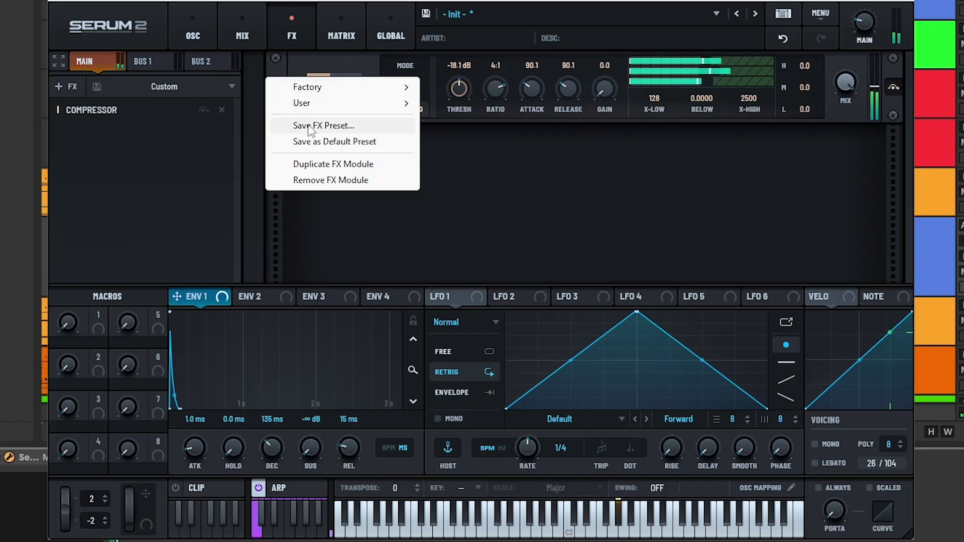
pyautogui.moveTo(324, 106)
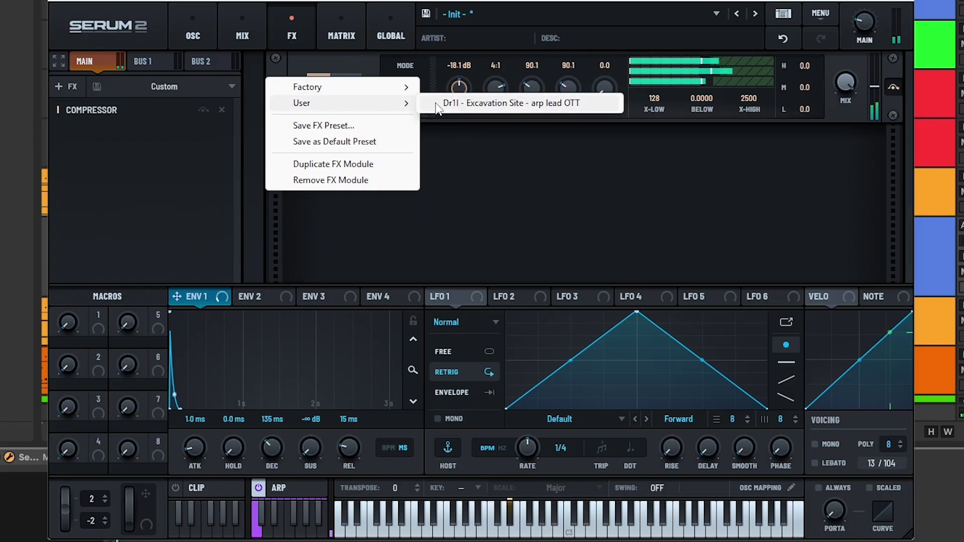
pyautogui.click(452, 103)
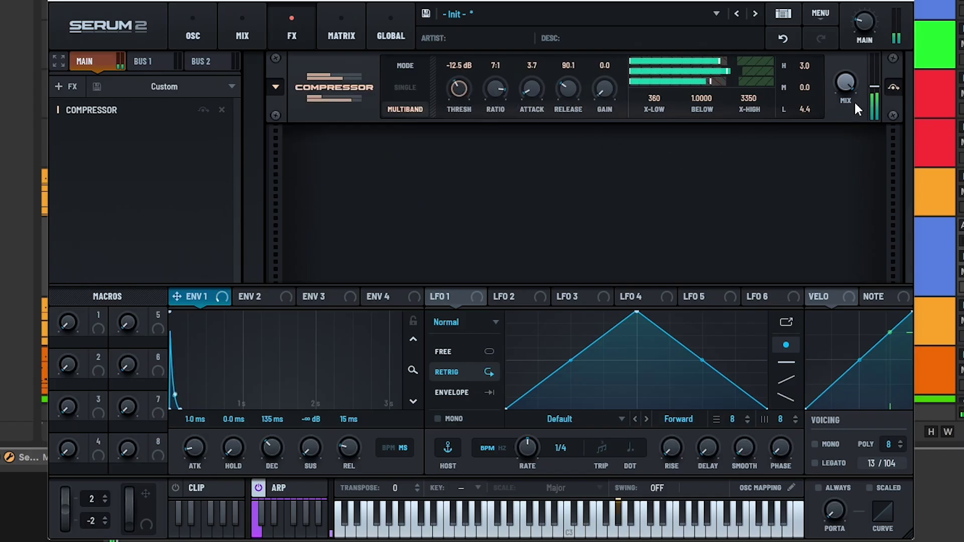
pyautogui.click(893, 88)
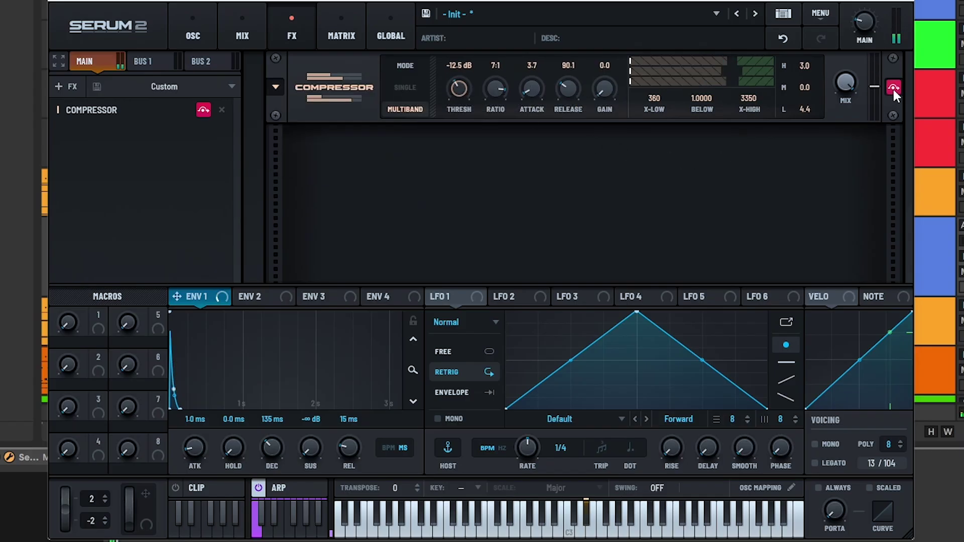
pyautogui.click(893, 88)
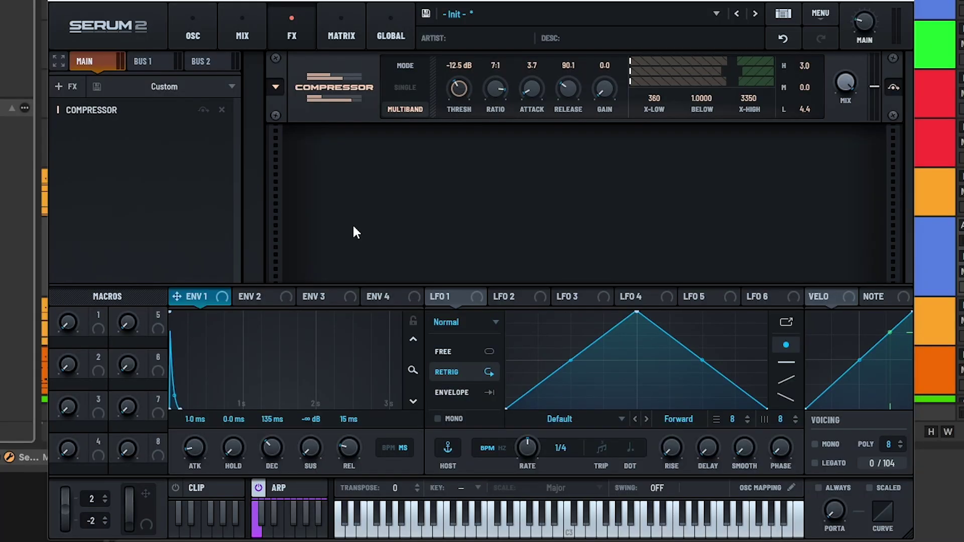
# Add a Distortion effect after the compressor, then remove it again.
pyautogui.click(55, 87)
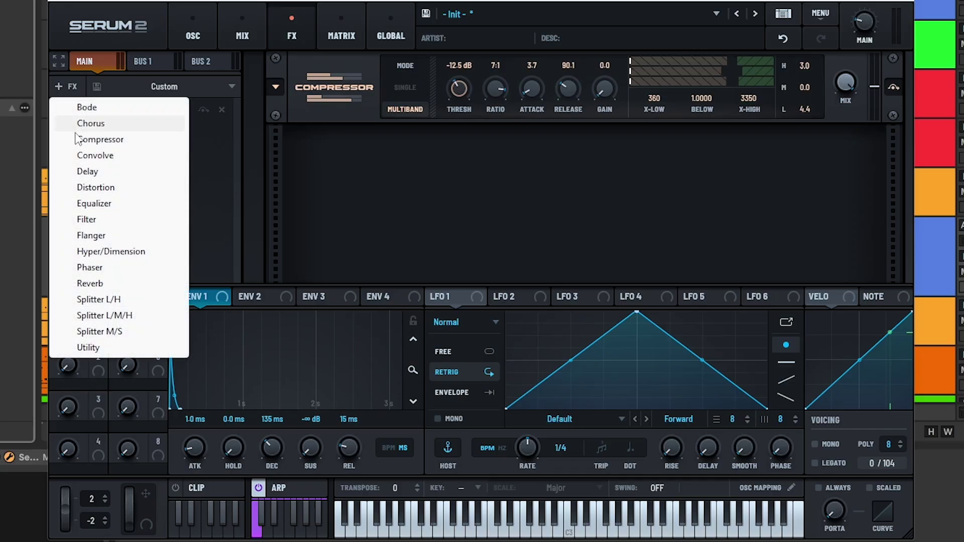
pyautogui.click(95, 188)
pyautogui.click(221, 131)
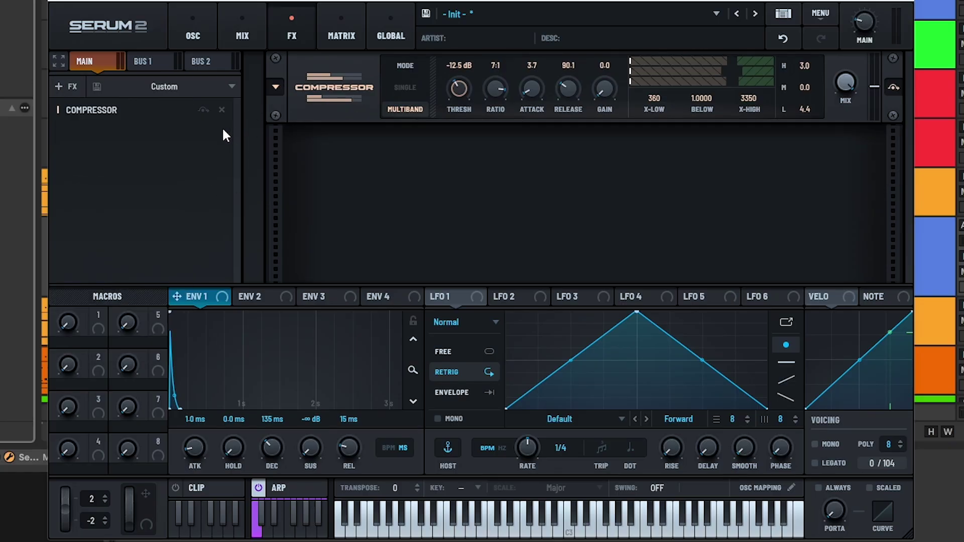
# Close Serum 2 and add Vinyl Distortion after it on the Arp tut track.
pyautogui.click(910, 3)
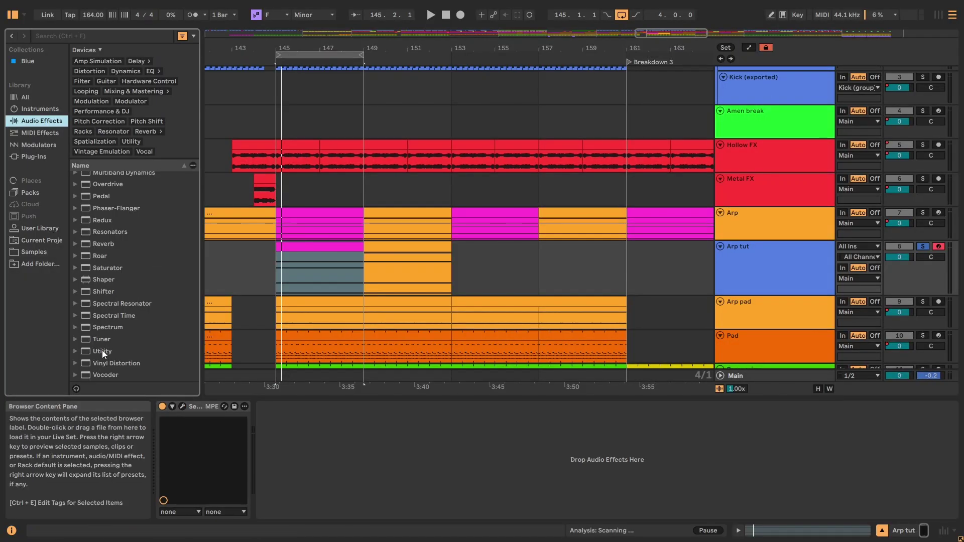
pyautogui.moveTo(106, 360); pyautogui.dragTo(410, 457)
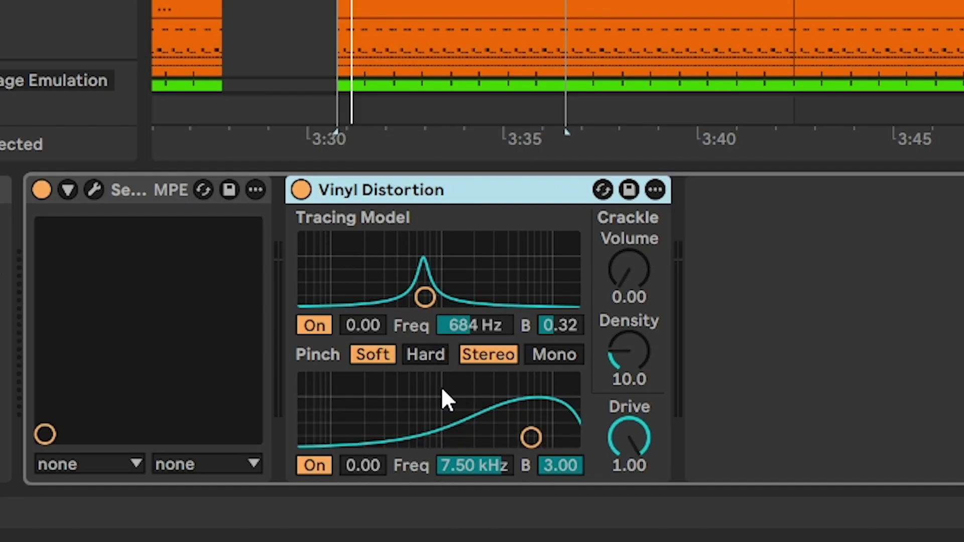
pyautogui.click(401, 284)
pyautogui.click(412, 392)
pyautogui.click(364, 288)
pyautogui.click(423, 393)
# Shape the Tracing and Pinch bands, setting the Pinch frequency to 2.05 kHz.
pyautogui.moveTo(425, 297); pyautogui.dragTo(398, 280)
pyautogui.moveTo(528, 435)
pyautogui.mouseDown()
pyautogui.moveTo(398, 424)
pyautogui.moveTo(549, 416)
pyautogui.moveTo(514, 442)
pyautogui.mouseUp()
pyautogui.moveTo(560, 466); pyautogui.dragTo(560, 482)
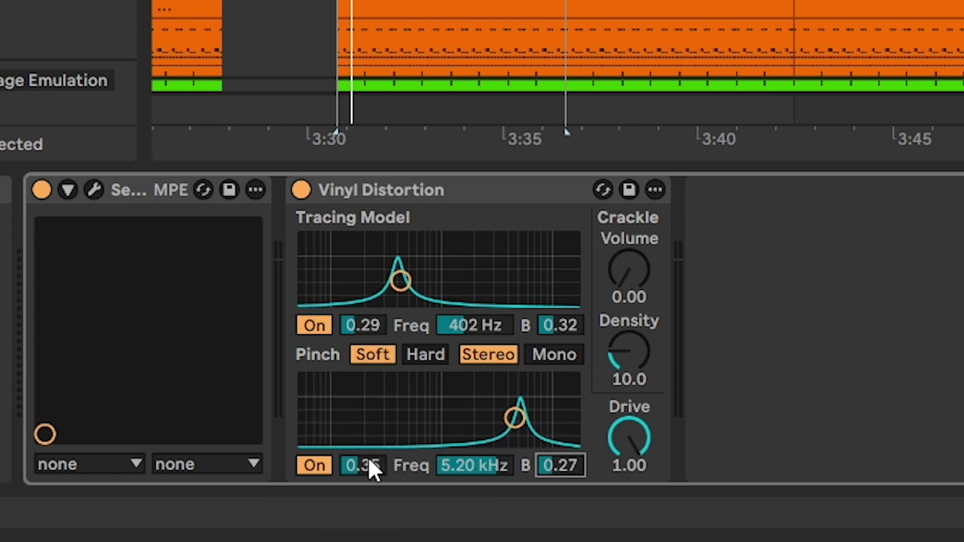
pyautogui.moveTo(372, 470); pyautogui.dragTo(373, 447)
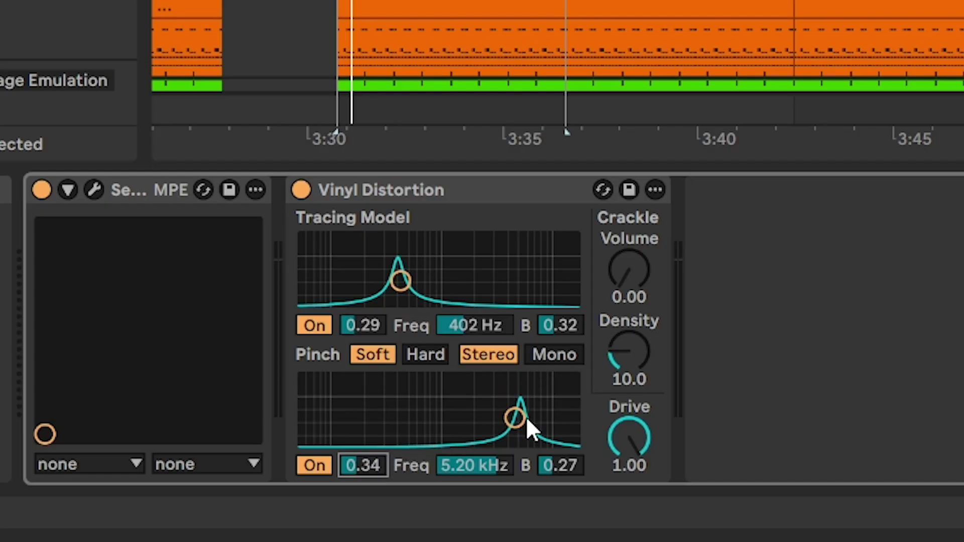
pyautogui.moveTo(525, 417); pyautogui.dragTo(492, 396)
pyautogui.click(481, 461)
pyautogui.write('2050')
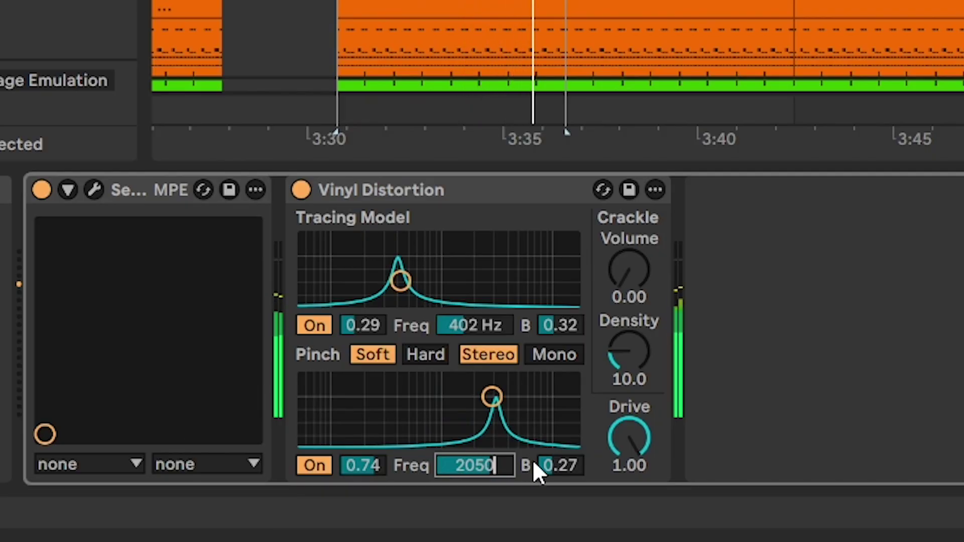
pyautogui.press('Return')
# Set Pinch bandwidth to 2.10 and amount to 0.42, then A/B the Pinch band.
pyautogui.click(545, 467)
pyautogui.write('2.1')
pyautogui.press('Return')
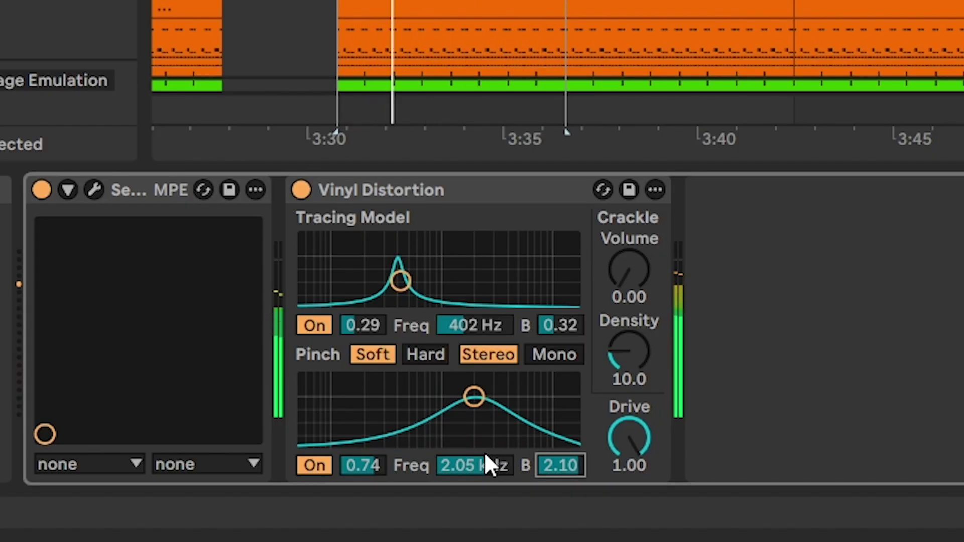
pyautogui.click(366, 471)
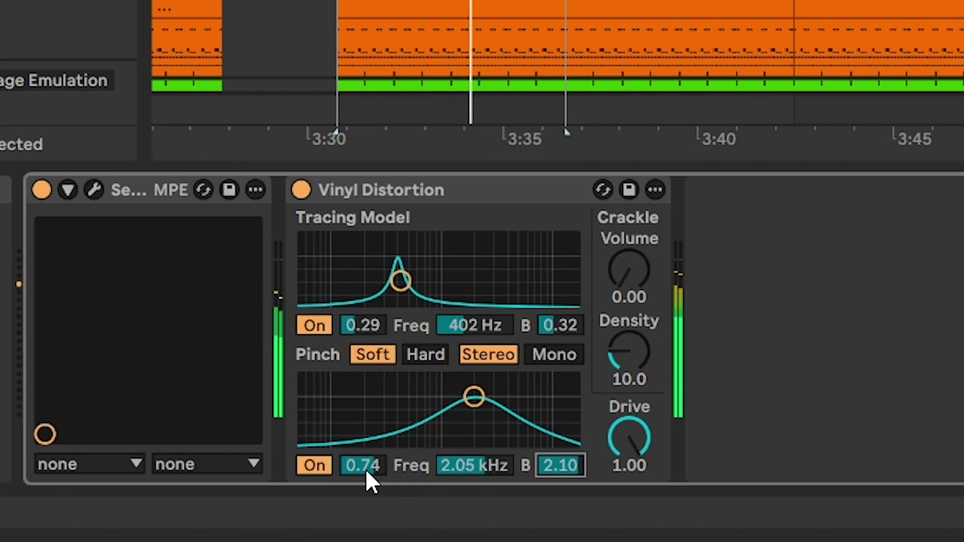
pyautogui.write('0.42')
pyautogui.press('Return')
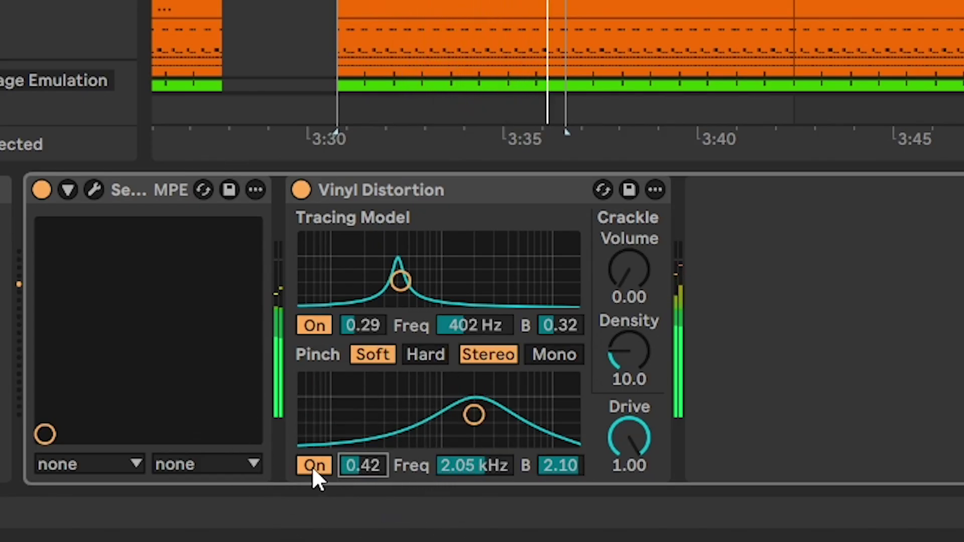
pyautogui.click(313, 467)
pyautogui.click(313, 467)
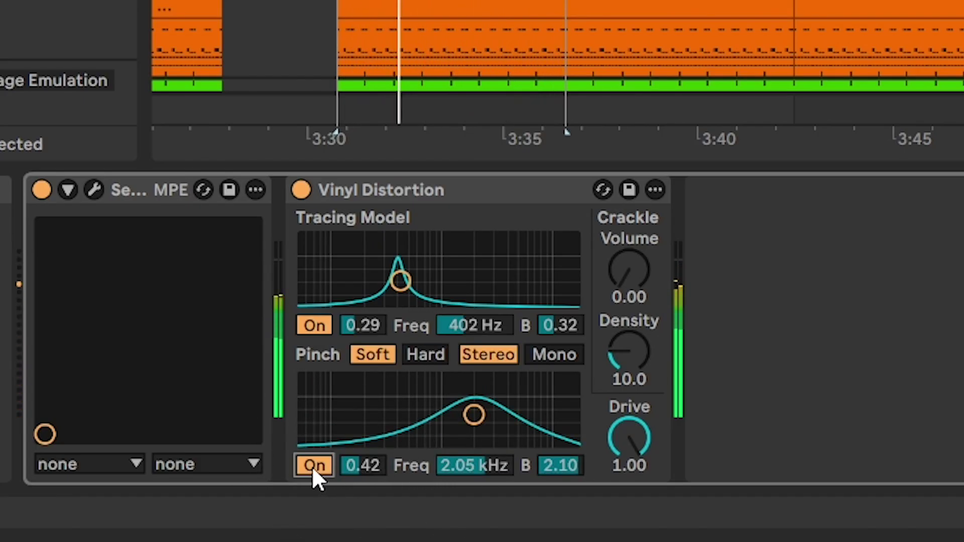
# Move the Tracing Model to 4.40 kHz and lower Drive to 0.84.
pyautogui.click(379, 260)
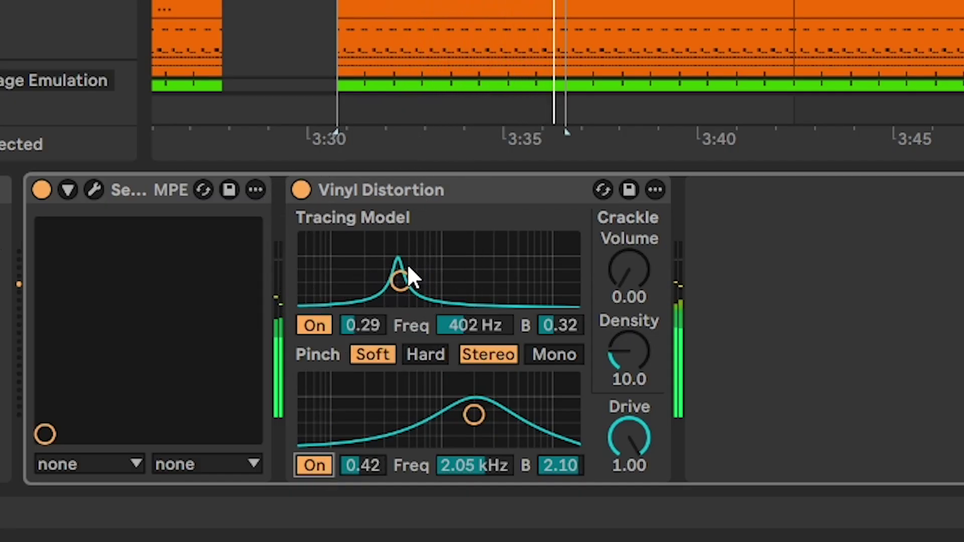
pyautogui.press('Delete')
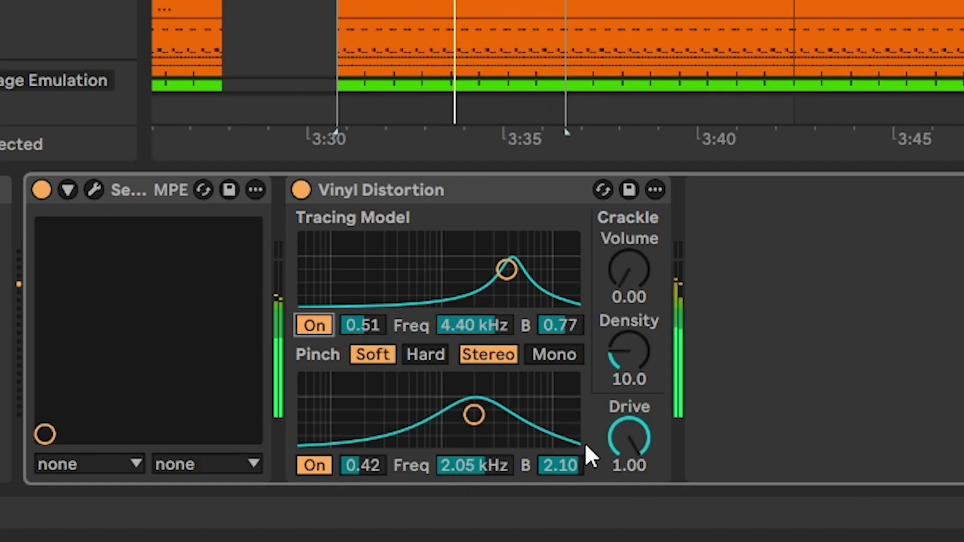
pyautogui.moveTo(622, 439); pyautogui.dragTo(622, 456)
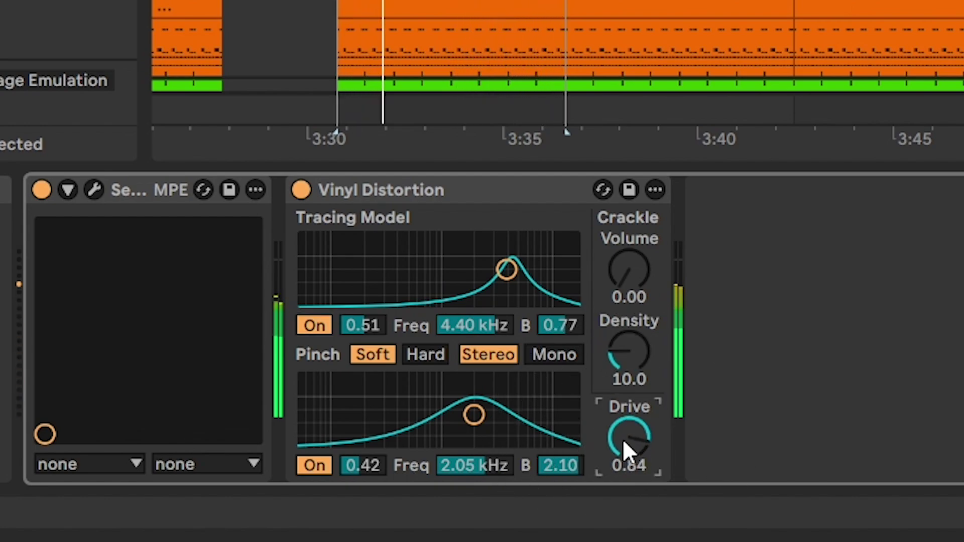
# Audition pinch modes, keeping Soft Stereo, and A/B the Vinyl Distortion device.
pyautogui.click(381, 354)
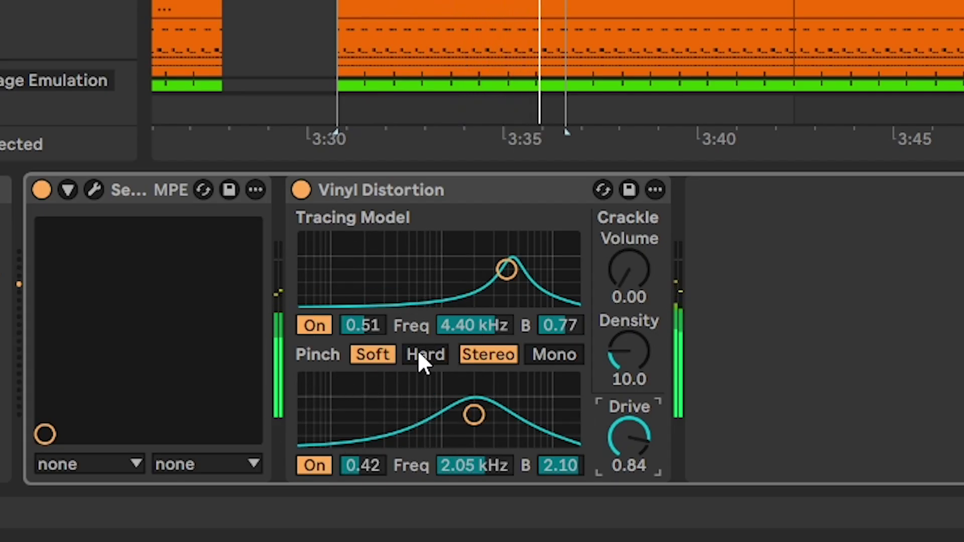
pyautogui.click(522, 353)
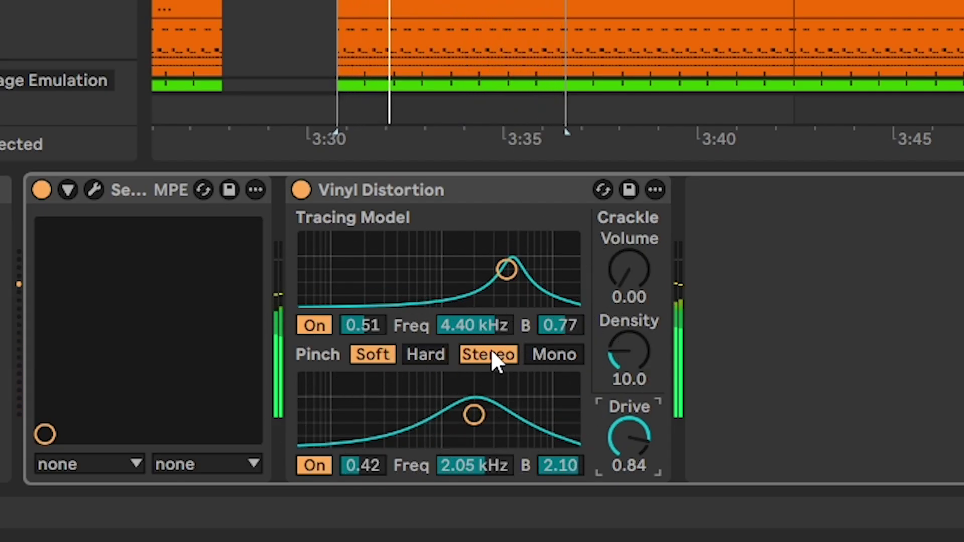
pyautogui.click(420, 355)
pyautogui.click(378, 354)
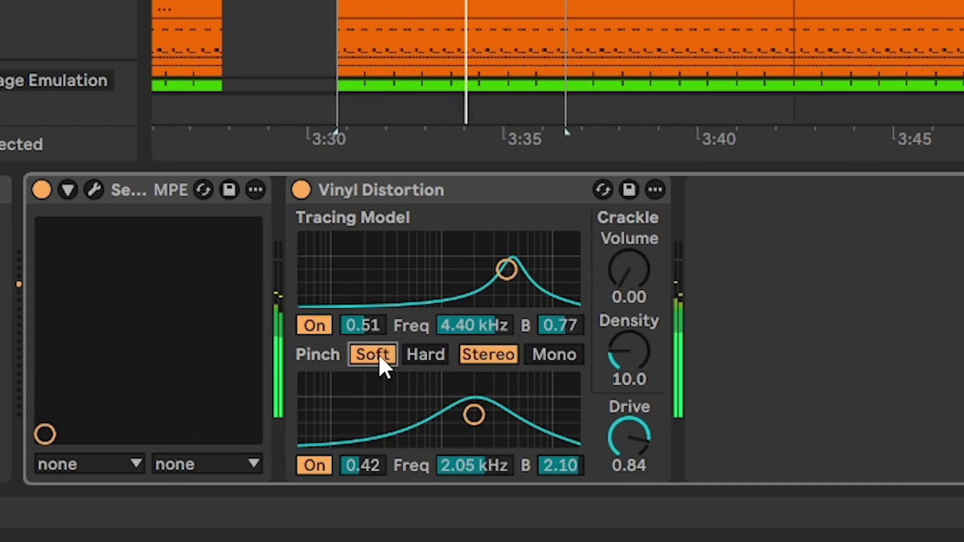
pyautogui.click(559, 353)
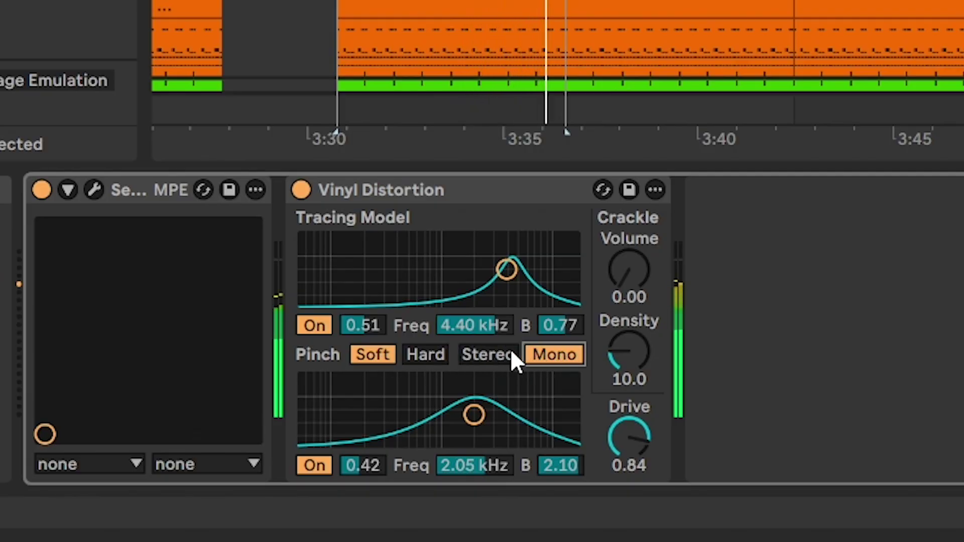
pyautogui.click(485, 354)
pyautogui.click(300, 190)
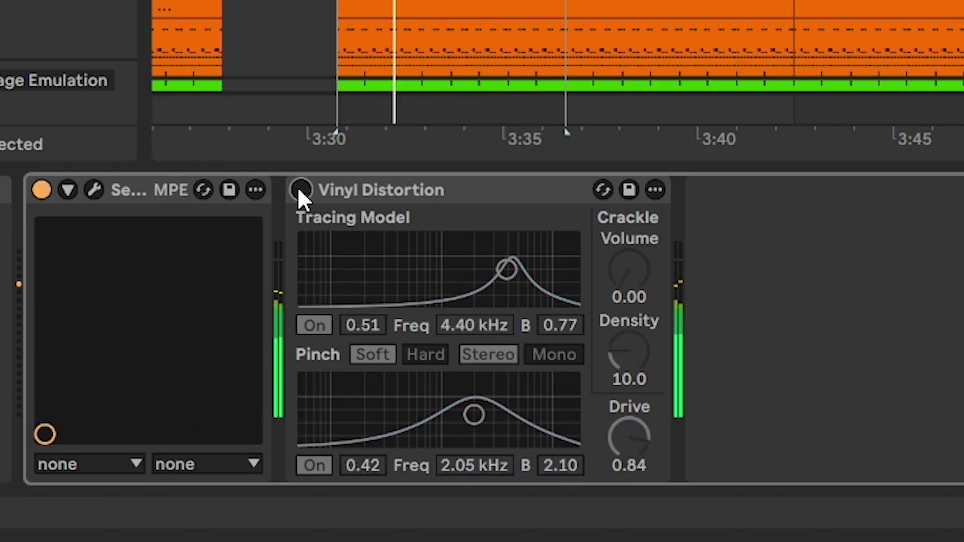
pyautogui.click(300, 191)
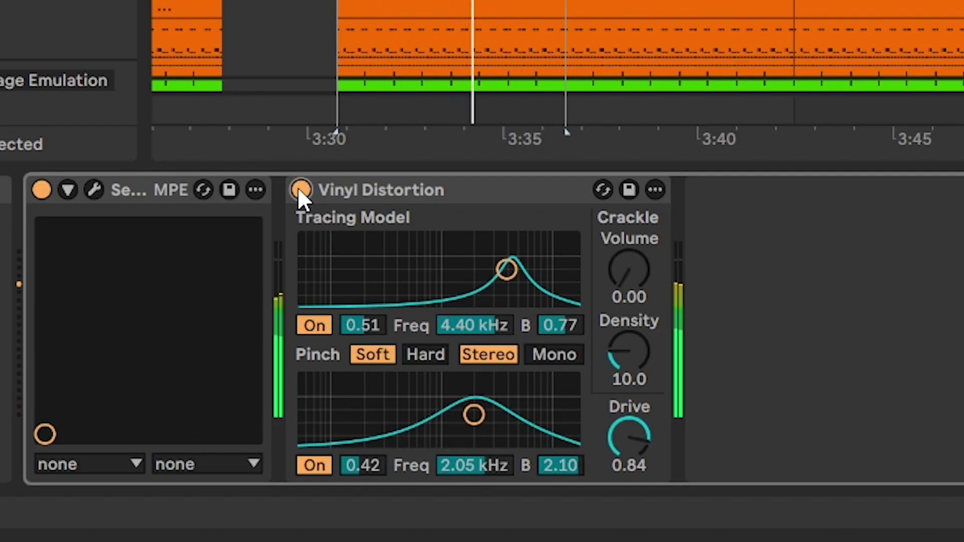
# Stop playback, add an Amp after Vinyl Distortion and settle on the Rock model.
pyautogui.press('space')
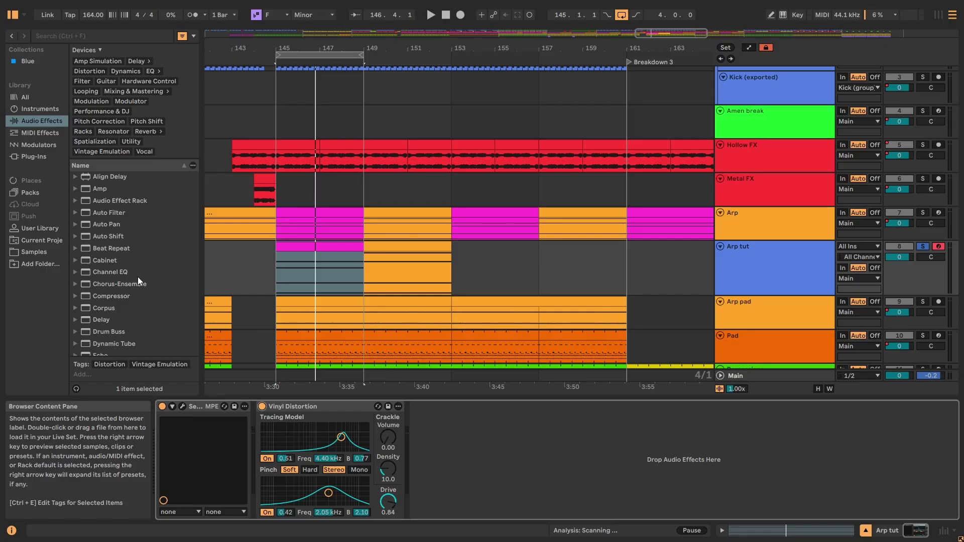
pyautogui.doubleClick(105, 189)
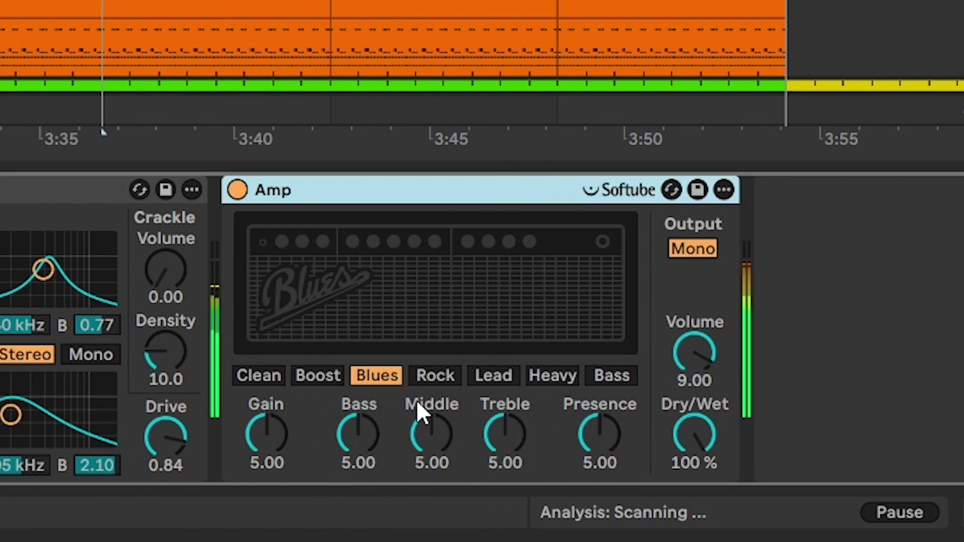
pyautogui.click(430, 384)
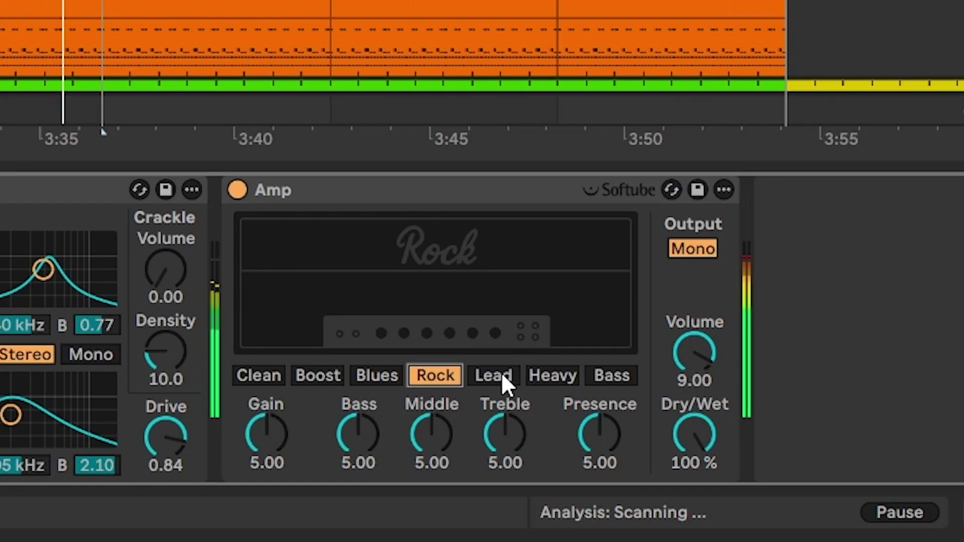
pyautogui.click(501, 375)
pyautogui.click(550, 379)
pyautogui.click(433, 387)
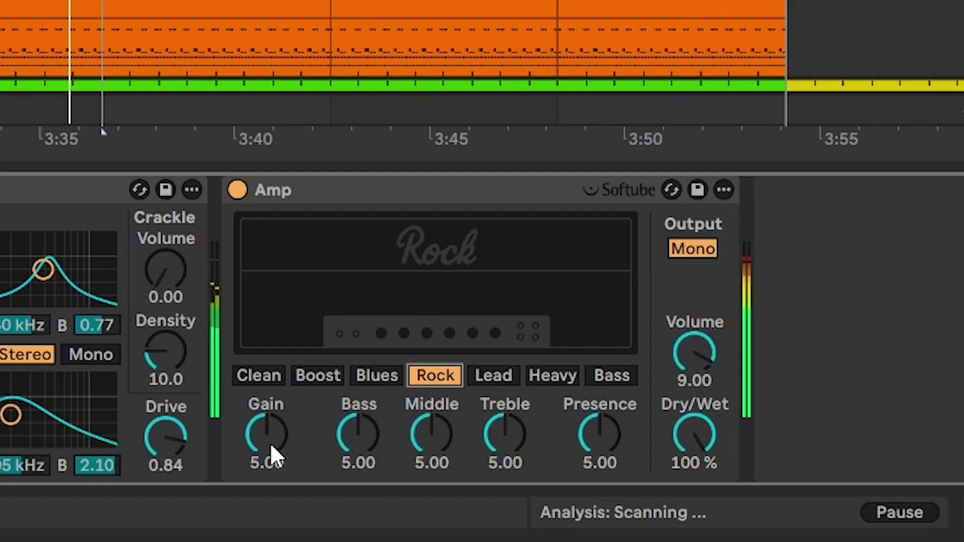
# Set the Amp's Gain to 5.80, Bass to 4.60 and Middle to 5.60.
pyautogui.moveTo(261, 446); pyautogui.dragTo(261, 472)
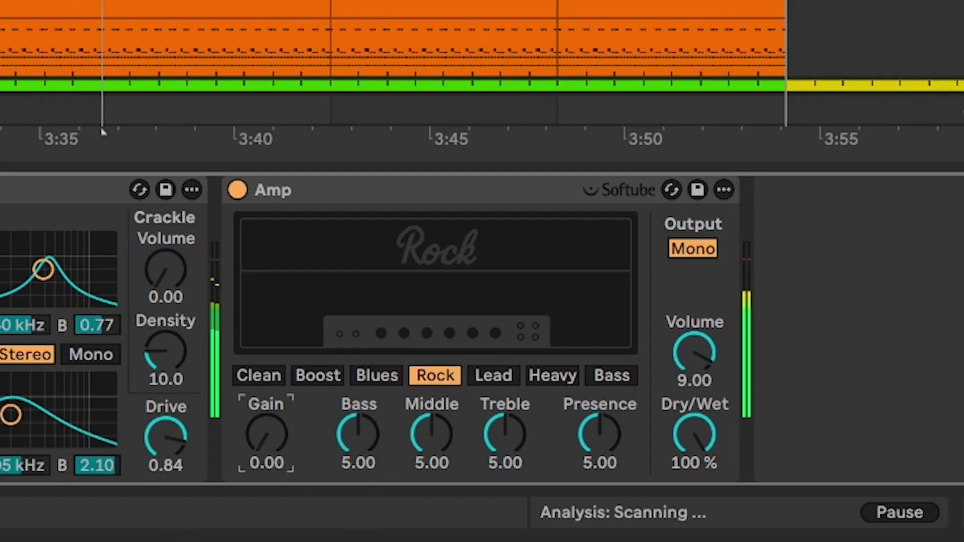
pyautogui.scroll(4, 270, 439)
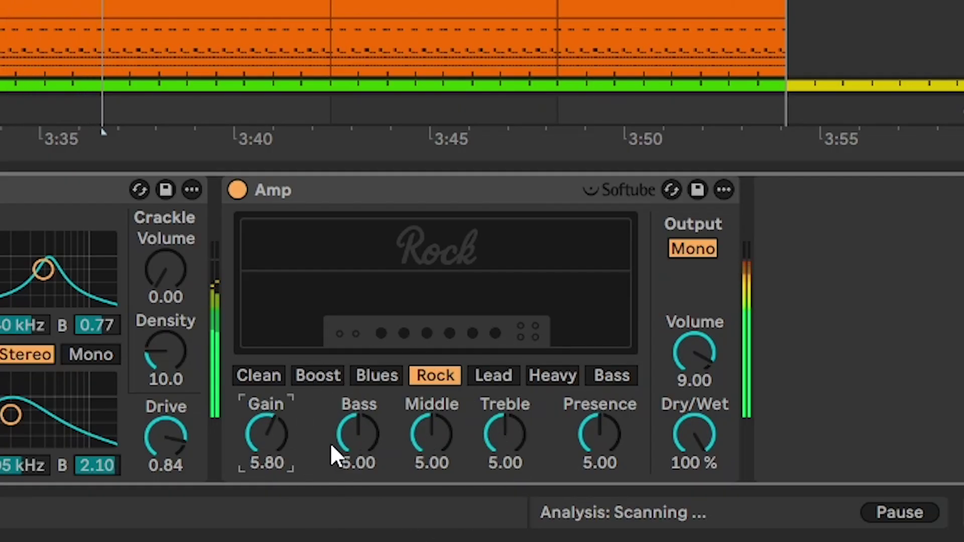
pyautogui.moveTo(368, 432)
pyautogui.mouseDown()
pyautogui.moveTo(368, 406)
pyautogui.moveTo(369, 433)
pyautogui.mouseUp()
pyautogui.write('4.6')
pyautogui.press('Return')
pyautogui.click(435, 428)
pyautogui.write('5.6')
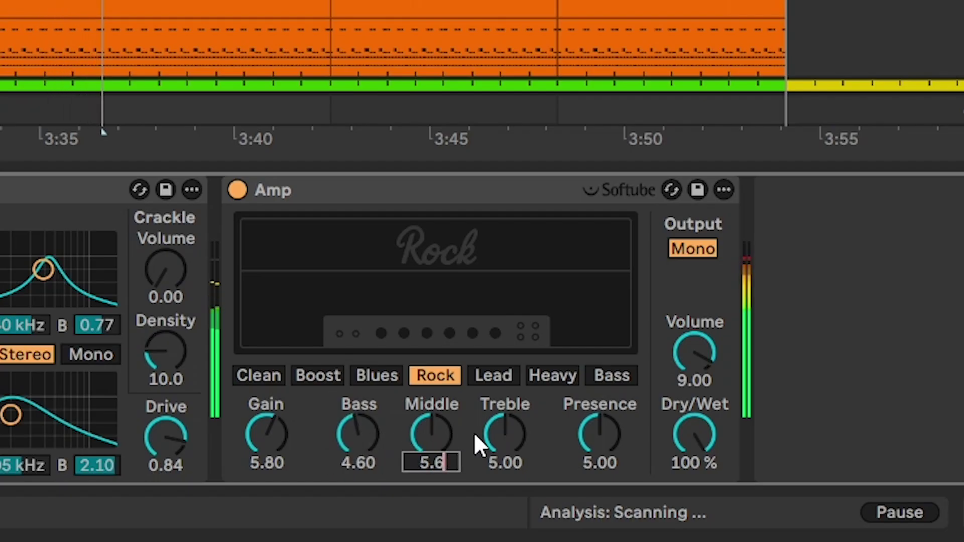
pyautogui.press('Return')
# Set the Amp's Treble to 4.70 and Presence to 5.70.
pyautogui.click(493, 431)
pyautogui.write('4.7')
pyautogui.press('Return')
pyautogui.click(591, 427)
pyautogui.write('5.7')
pyautogui.press('Return')
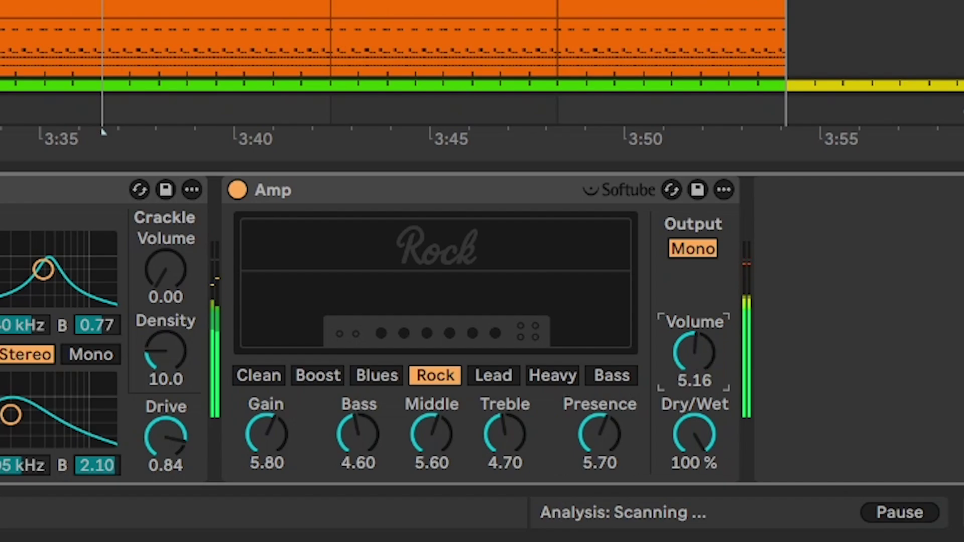
# Set Volume to 9.00 and Dry/Wet to 31%, keeping mono output, then A/B the Amp.
pyautogui.moveTo(699, 359)
pyautogui.mouseDown()
pyautogui.moveTo(698, 372)
pyautogui.moveTo(698, 323)
pyautogui.moveTo(698, 345)
pyautogui.mouseUp()
pyautogui.write('9')
pyautogui.press('Return')
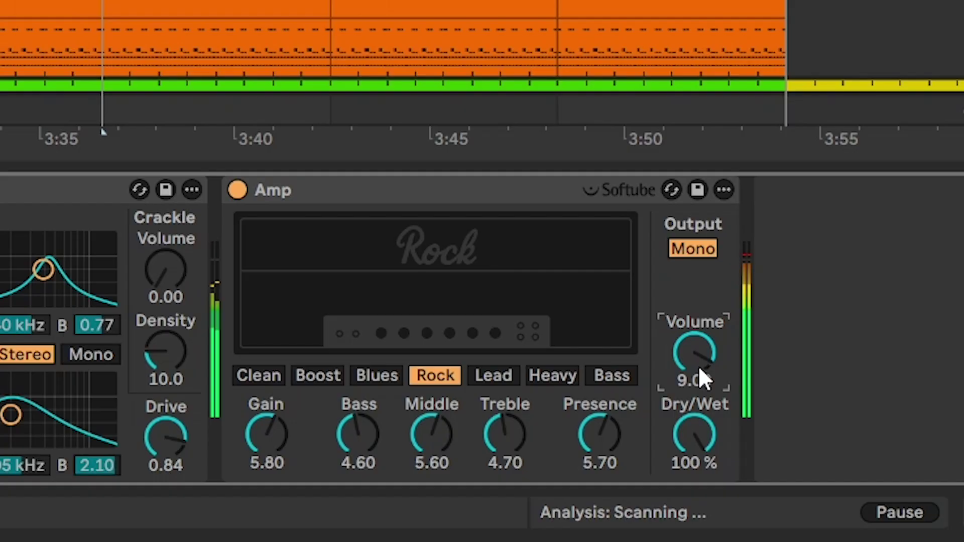
pyautogui.click(692, 255)
pyautogui.click(692, 252)
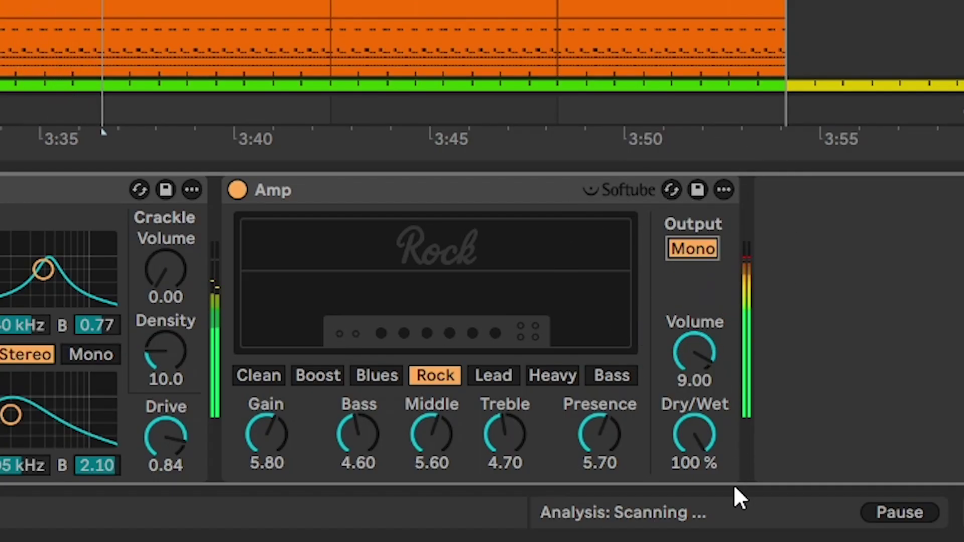
pyautogui.moveTo(695, 441); pyautogui.dragTo(695, 525)
pyautogui.write('31')
pyautogui.press('Return')
pyautogui.click(236, 191)
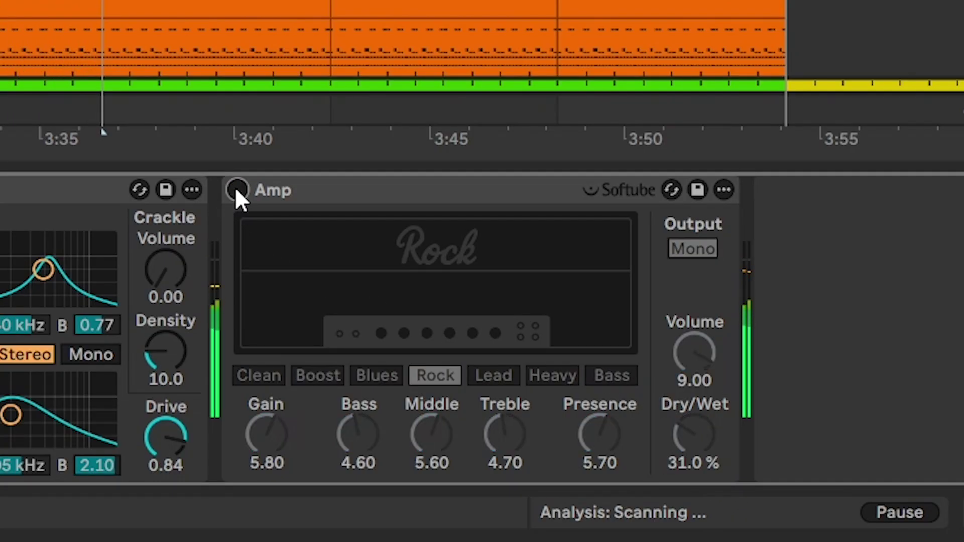
pyautogui.click(236, 191)
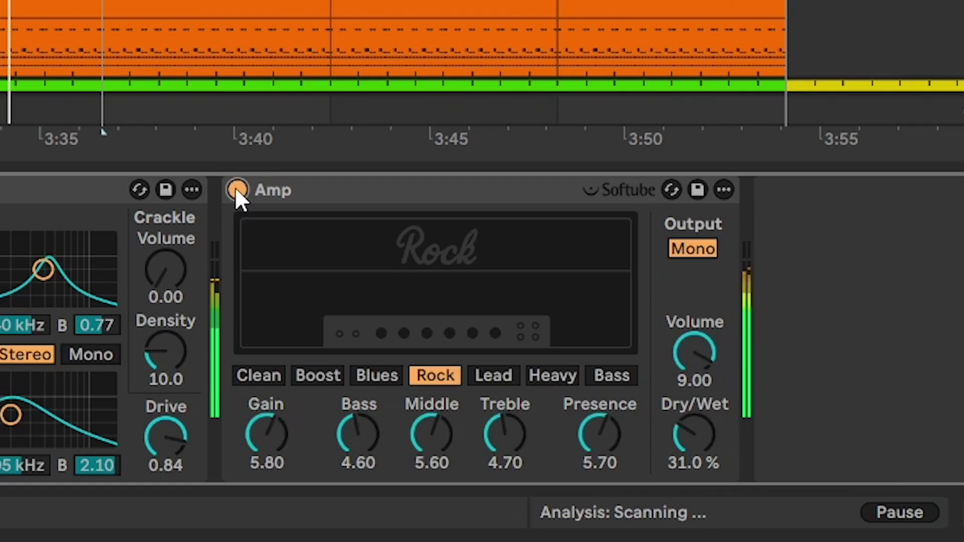
# Bypass the Amp, start playback, and set the playback start at bar 147.
pyautogui.click(236, 191)
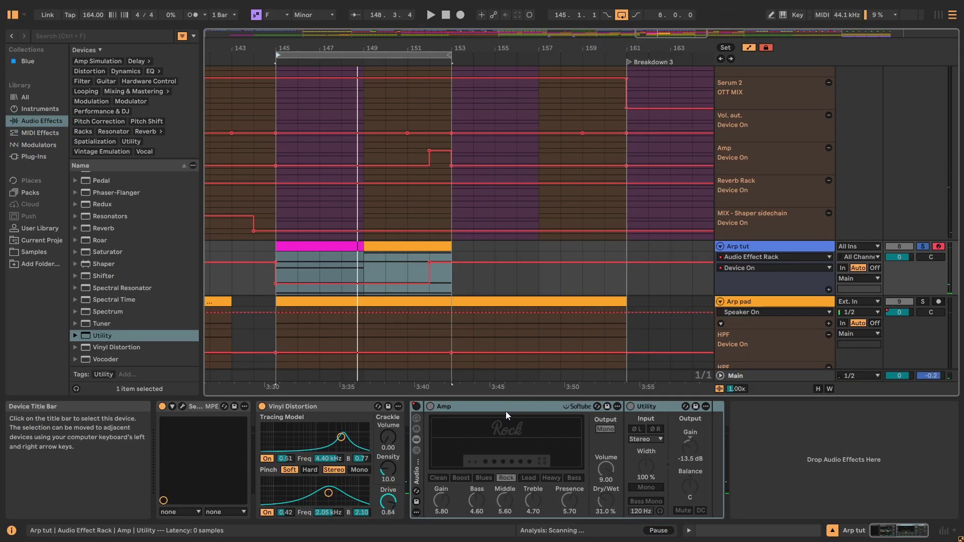
pyautogui.press('space')
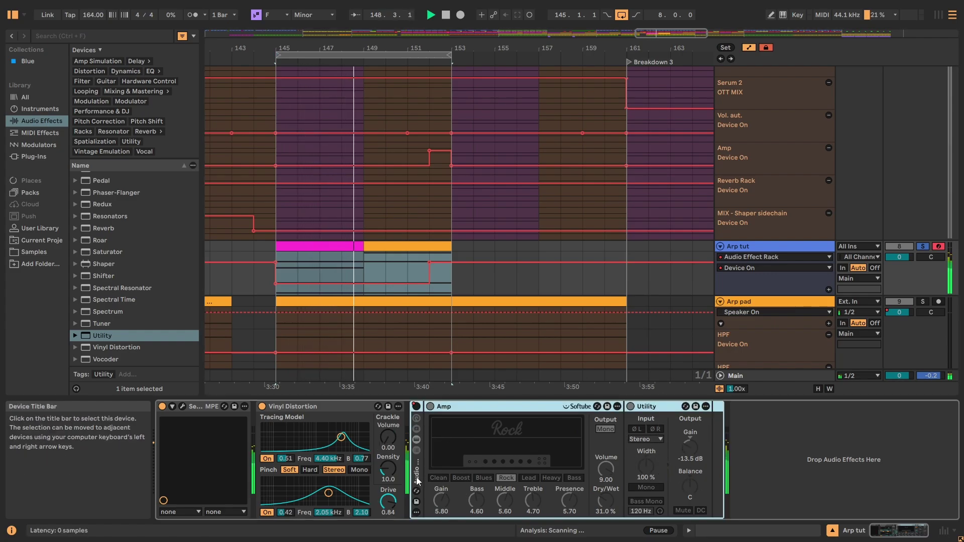
pyautogui.scroll(-1, 319, 246)
pyautogui.click(318, 245)
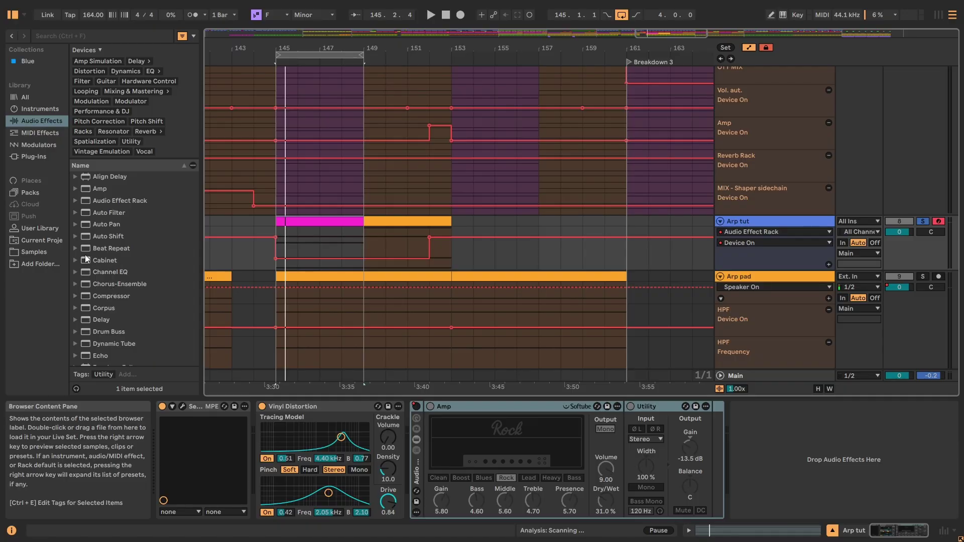
# Add an Audio Effect Rack after Utility and create its Dry and Reverb chains.
pyautogui.click(97, 200)
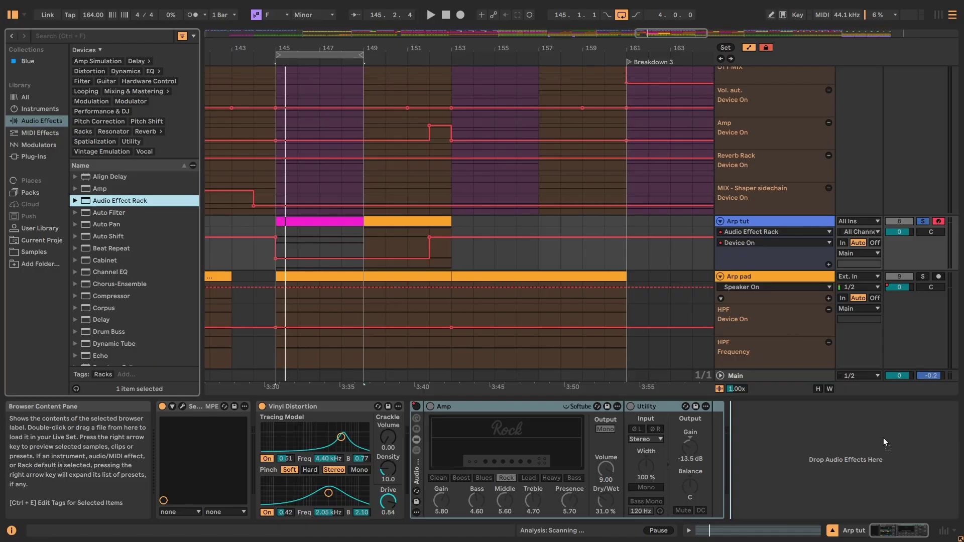
pyautogui.moveTo(883, 439); pyautogui.dragTo(774, 441)
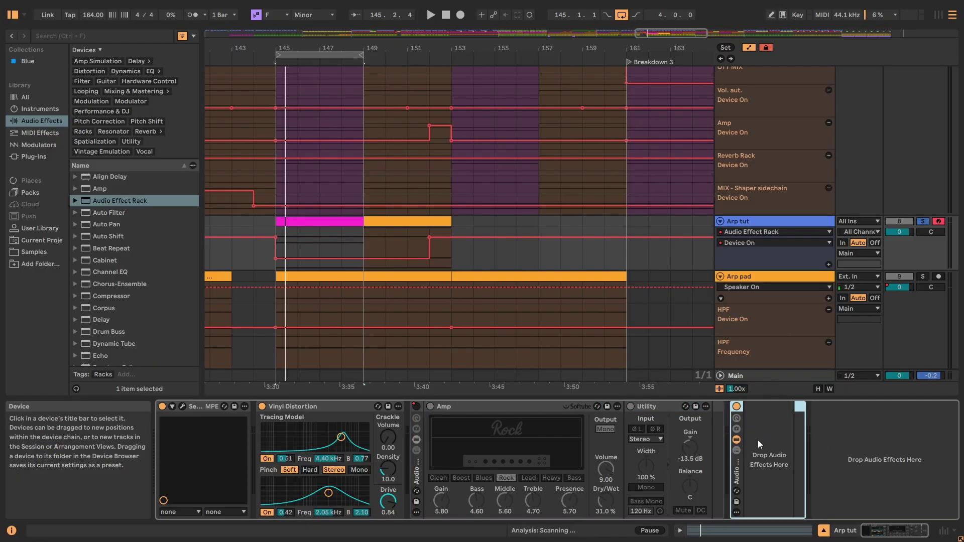
pyautogui.click(737, 451)
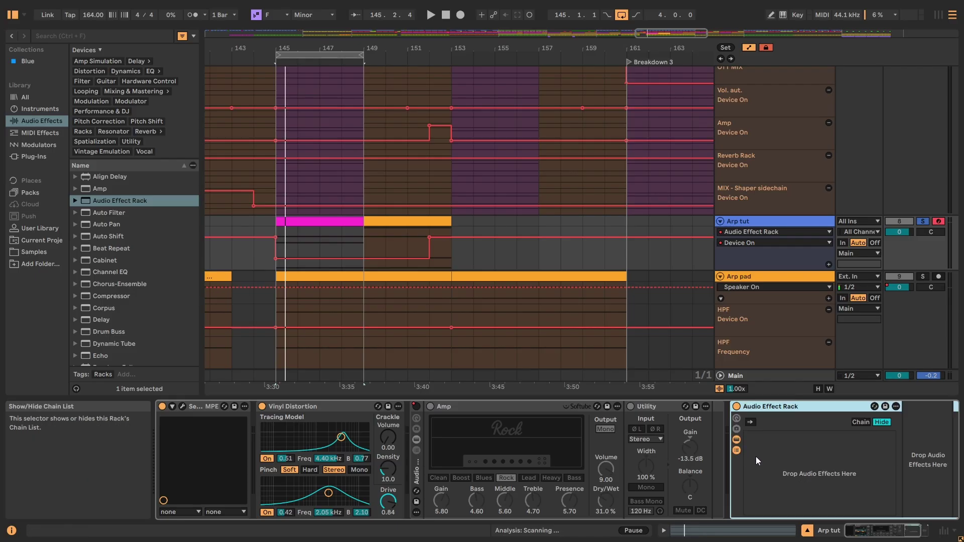
pyautogui.rightClick(782, 466)
pyautogui.click(803, 466)
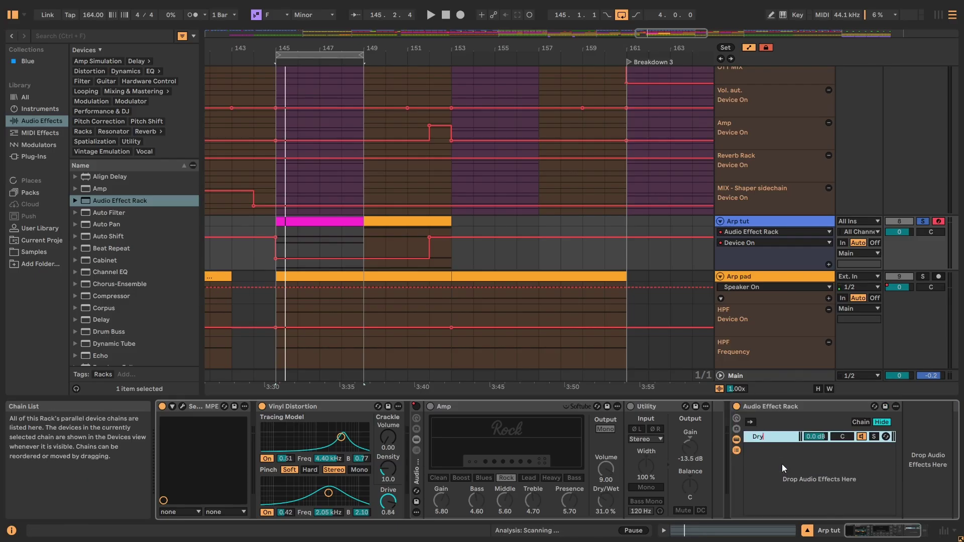
pyautogui.hotkey('ctrl', 'd')
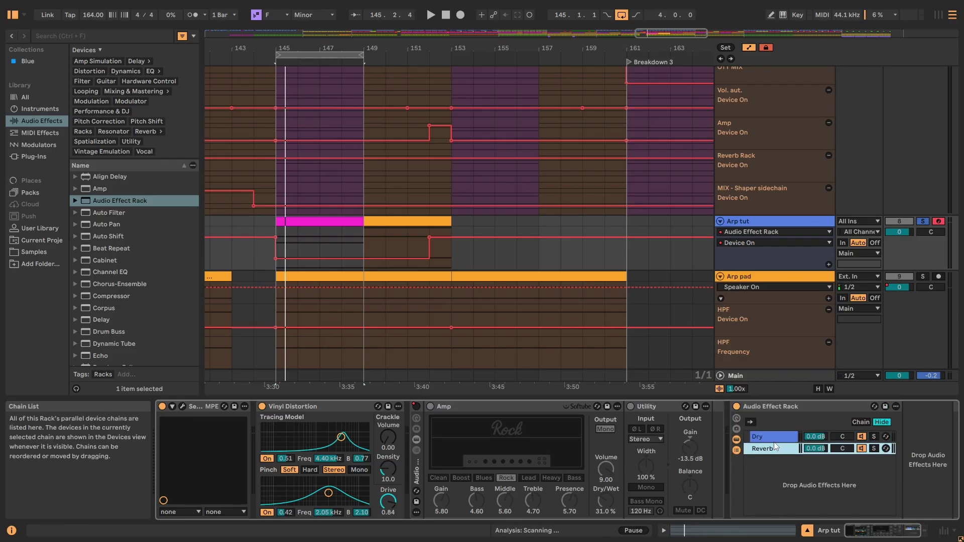
pyautogui.click(775, 447)
pyautogui.click(907, 530)
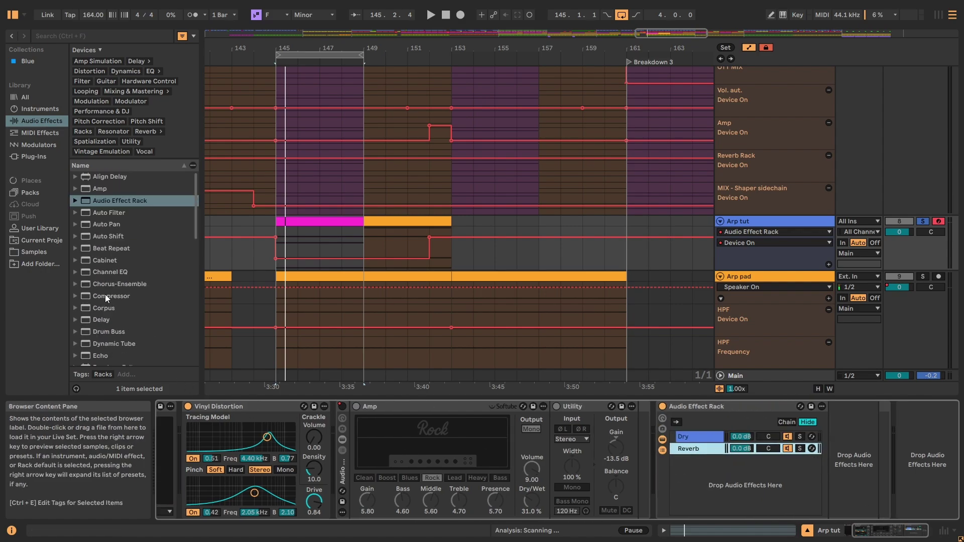
pyautogui.scroll(-5, 105, 294)
# Load Hybrid Reverb into the Reverb chain in Convolution mode at 100% Dry/Wet.
pyautogui.doubleClick(108, 325)
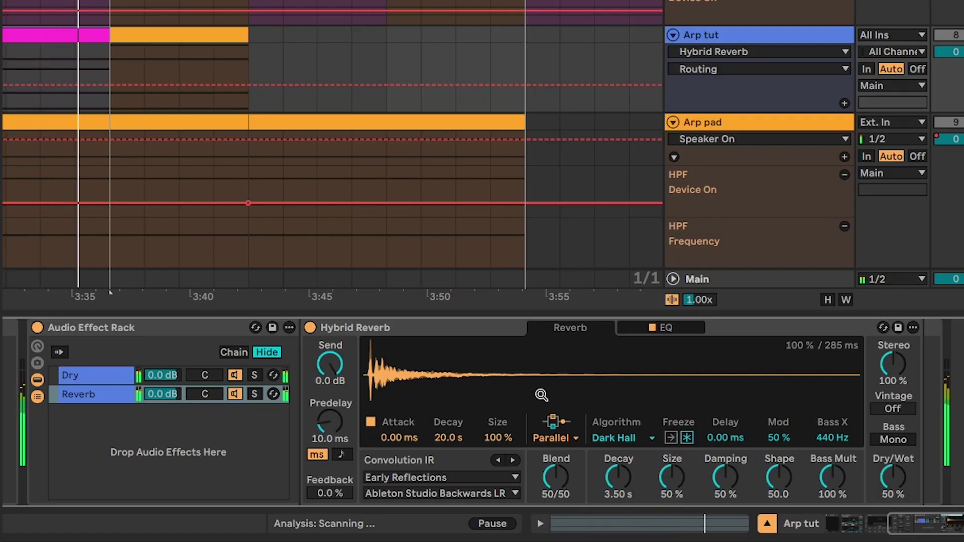
pyautogui.click(559, 435)
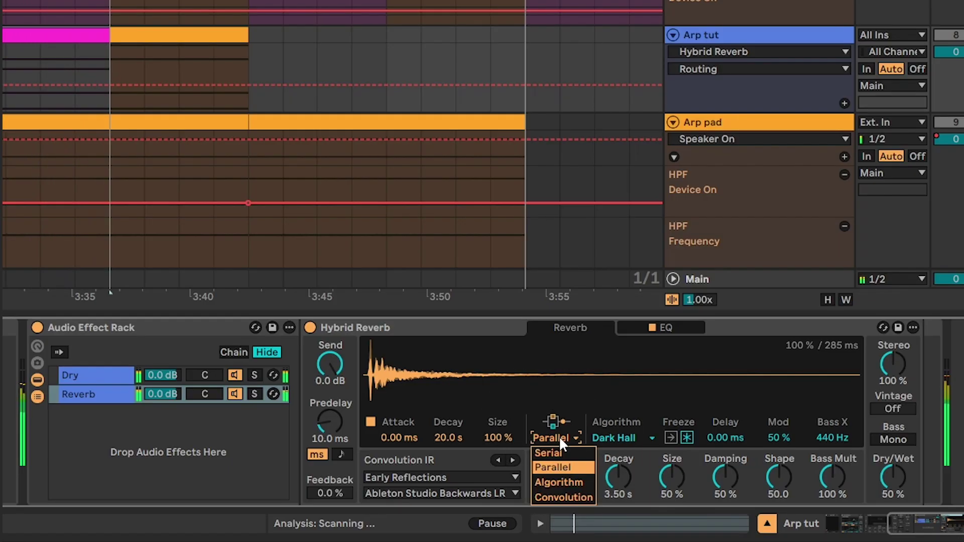
pyautogui.click(574, 497)
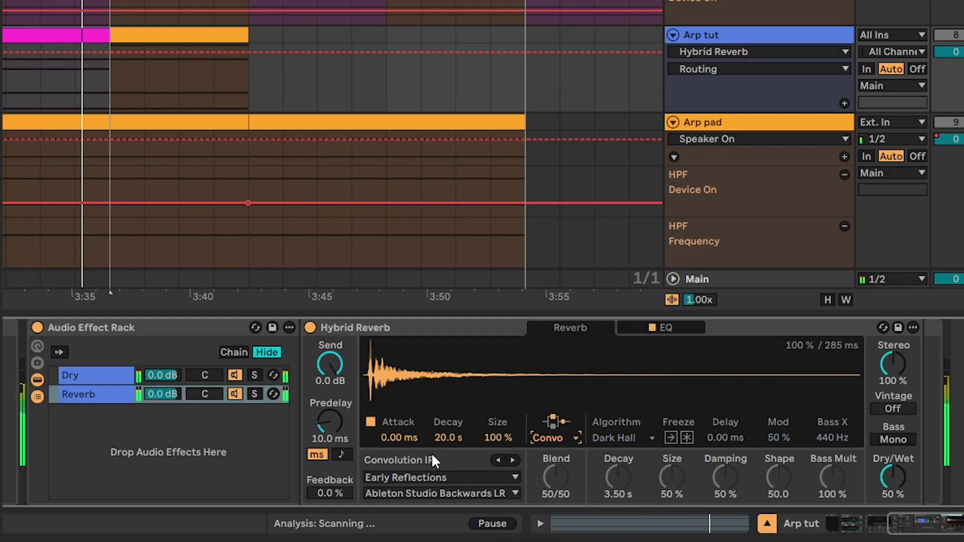
pyautogui.click(439, 479)
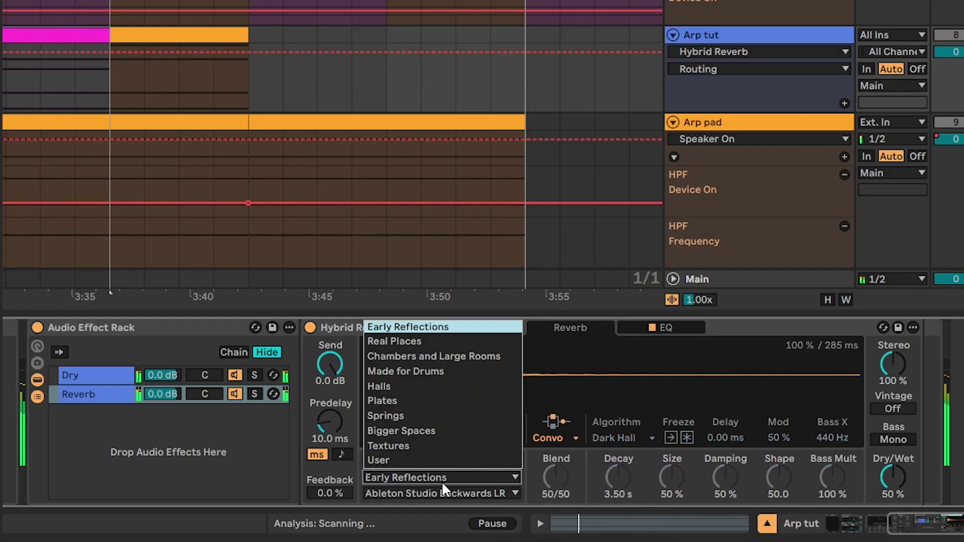
pyautogui.click(489, 480)
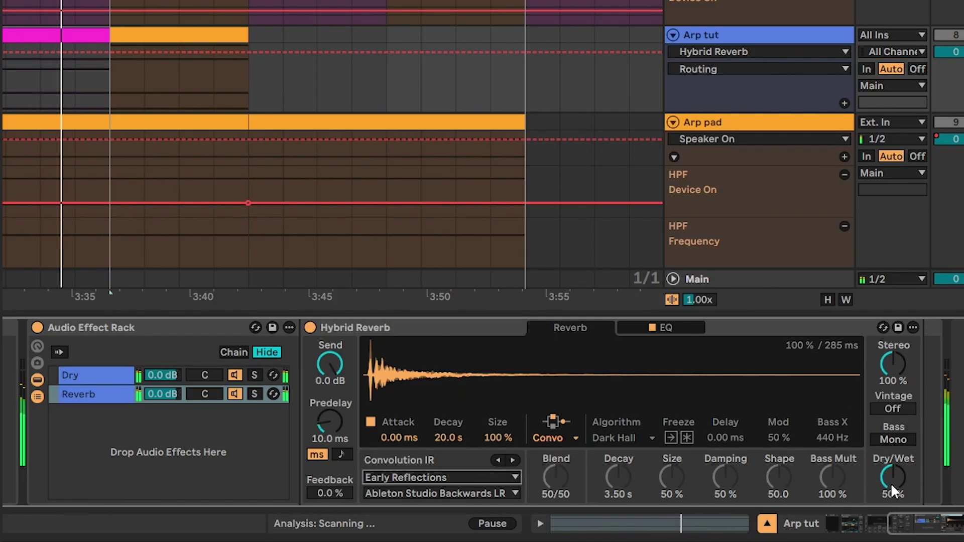
pyautogui.moveTo(892, 482); pyautogui.dragTo(891, 474)
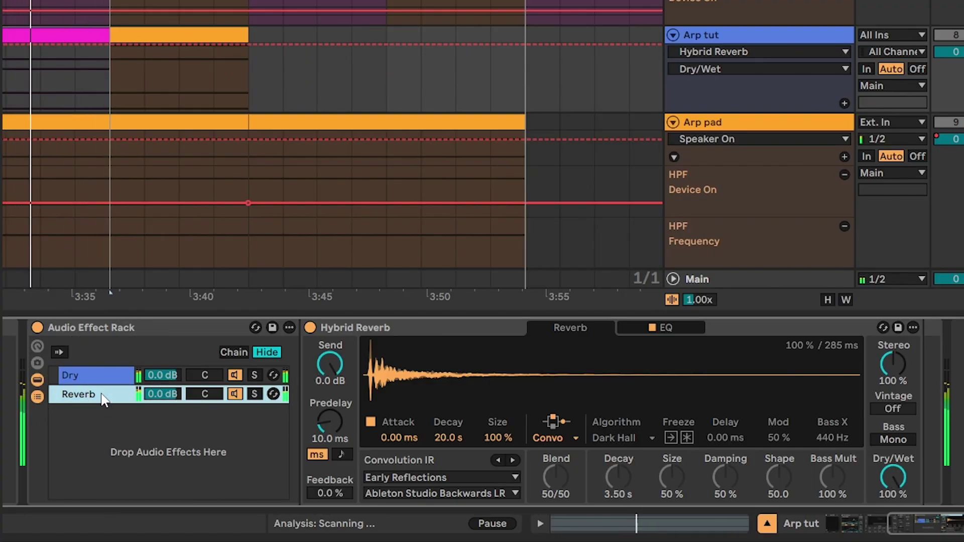
# Load the Small Plate 2s impulse from the Plates category.
pyautogui.click(453, 476)
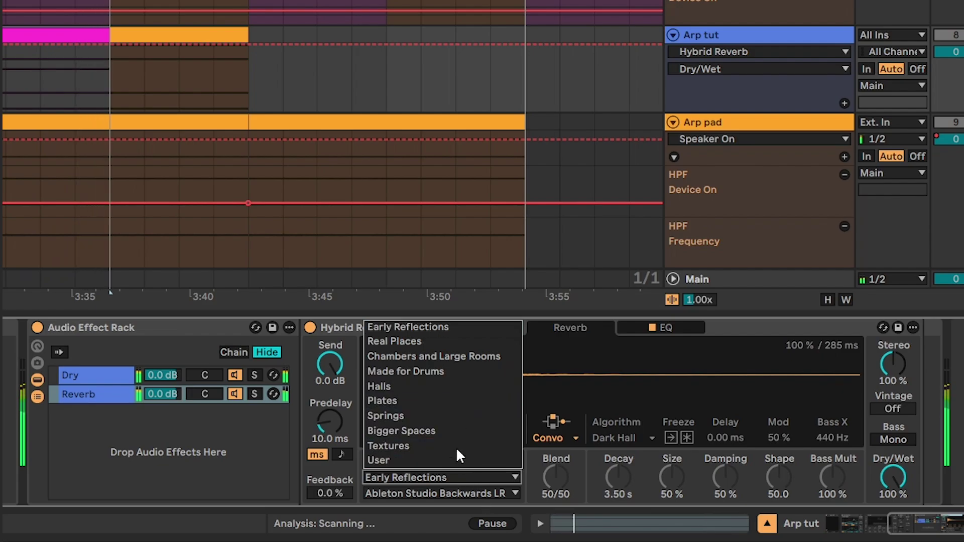
pyautogui.click(447, 430)
pyautogui.click(468, 491)
pyautogui.press('Escape')
pyautogui.click(402, 477)
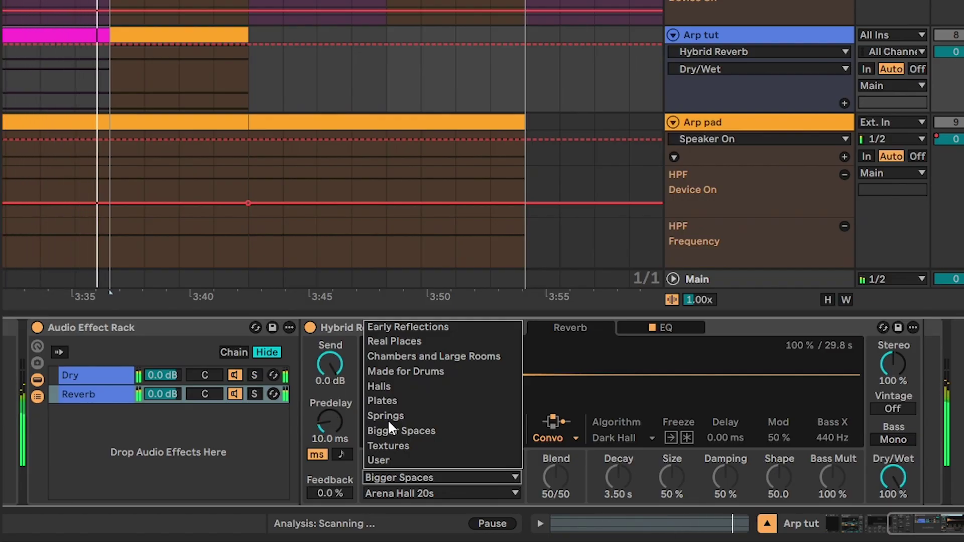
pyautogui.click(383, 401)
pyautogui.click(400, 493)
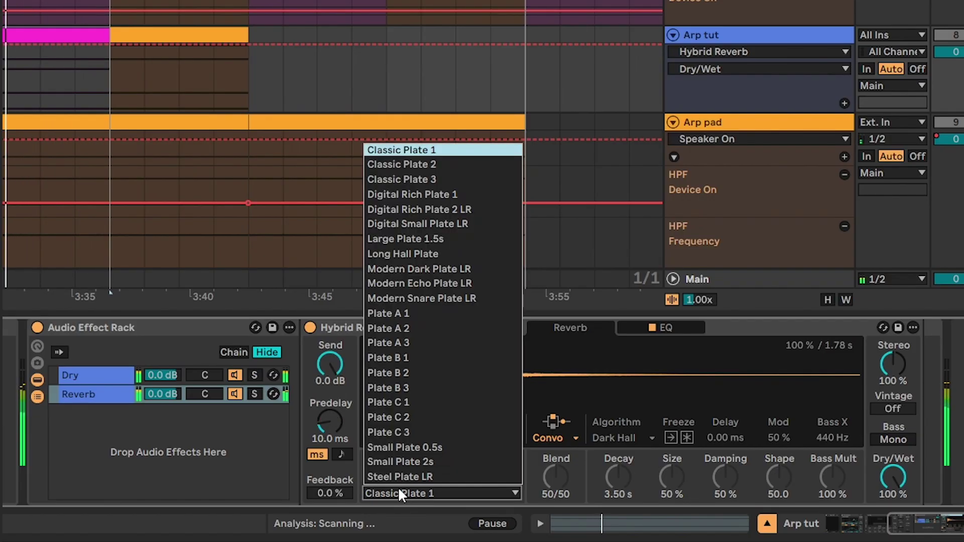
pyautogui.click(392, 462)
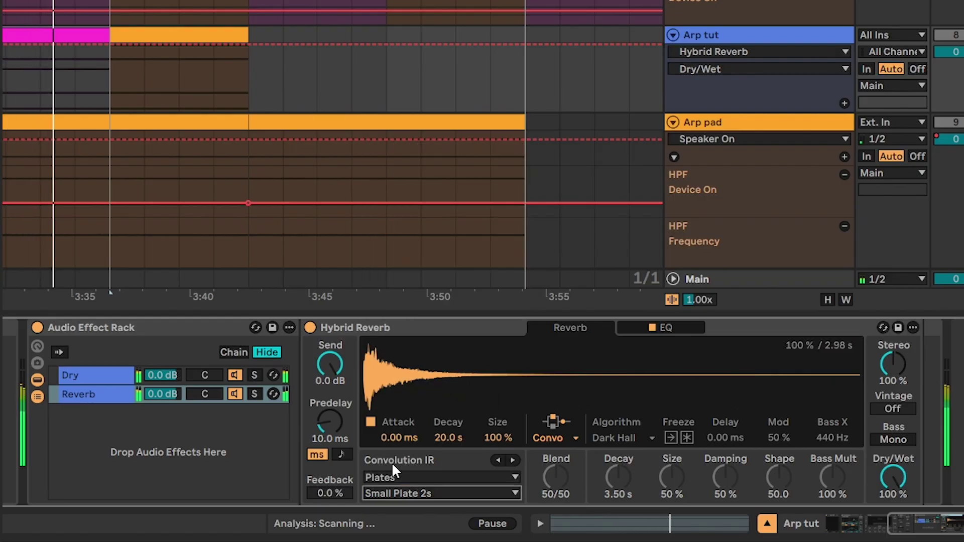
# Dial in 121% size, 65 ms attack, 3.55 s decay and 75% stereo width.
pyautogui.click(492, 435)
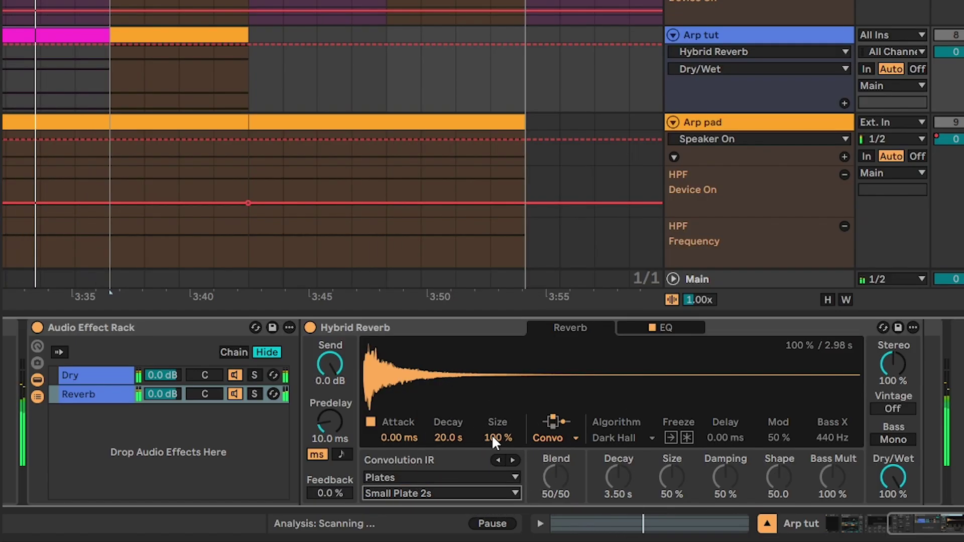
pyautogui.click(492, 435)
pyautogui.scroll(2, 501, 441)
pyautogui.scroll(5, 501, 441)
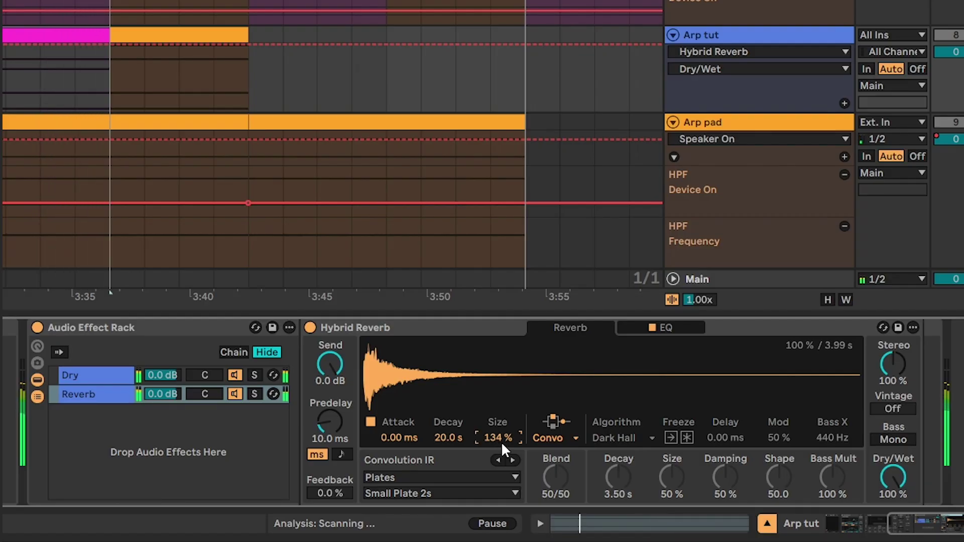
pyautogui.scroll(-3, 501, 441)
pyautogui.scroll(5, 397, 436)
pyautogui.press('space')
pyautogui.scroll(-5, 439, 438)
pyautogui.scroll(-10, 439, 438)
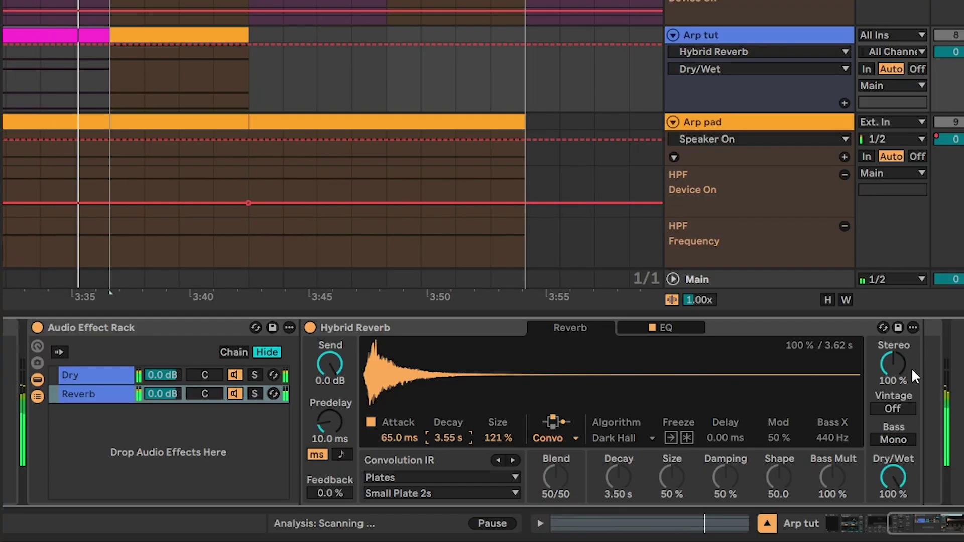
pyautogui.click(897, 360)
pyautogui.moveTo(897, 361); pyautogui.dragTo(897, 374)
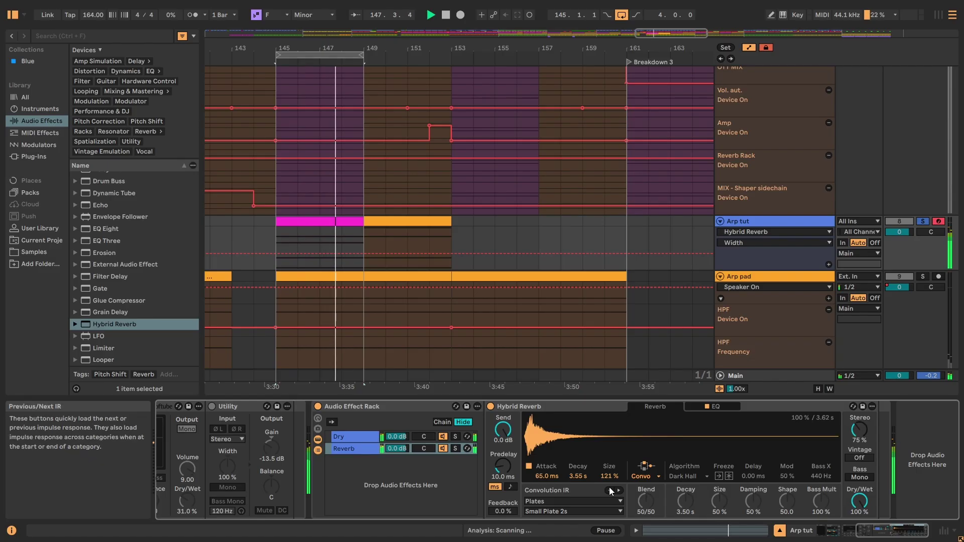
# Add Utility after the Hybrid Reverb and set its Width to 128%.
pyautogui.scroll(-6, 94, 328)
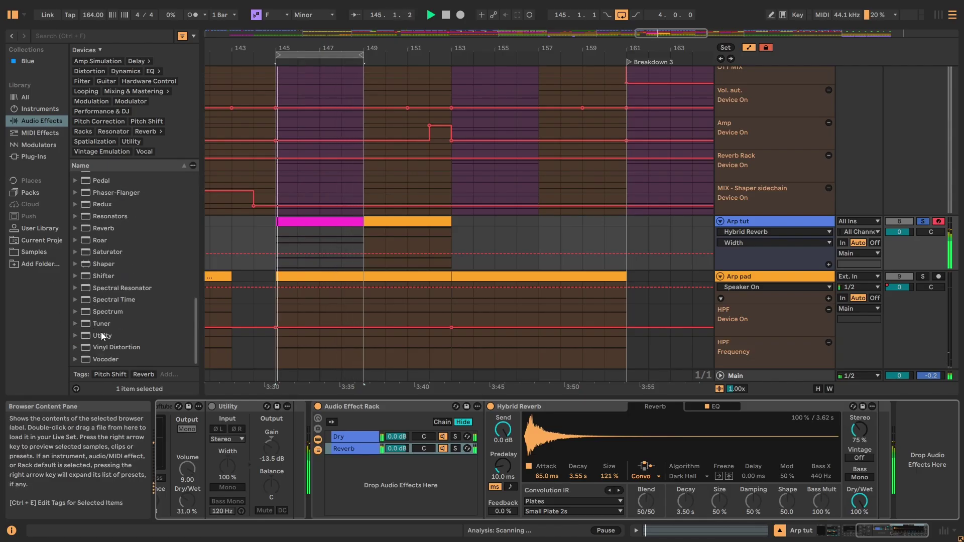
pyautogui.click(100, 333)
pyautogui.press('Return')
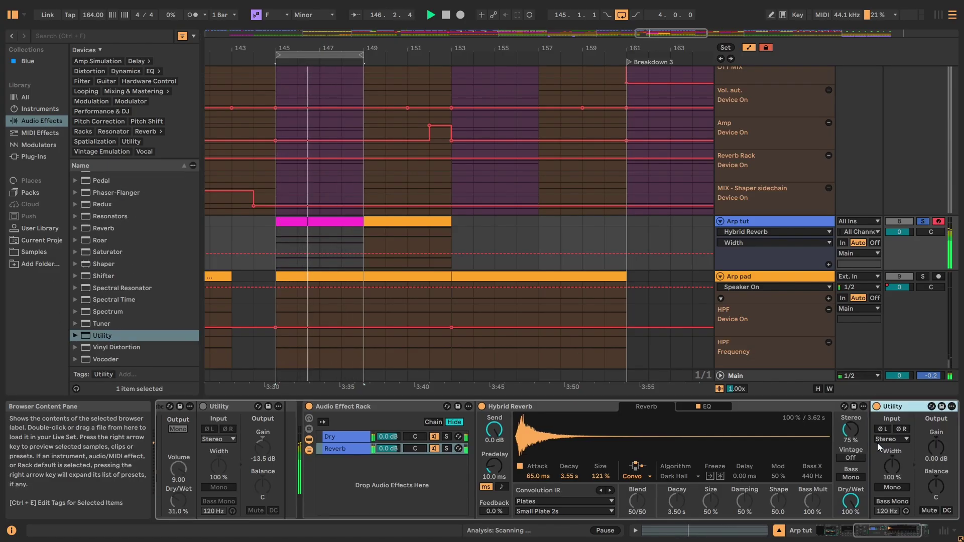
pyautogui.moveTo(889, 466); pyautogui.dragTo(889, 450)
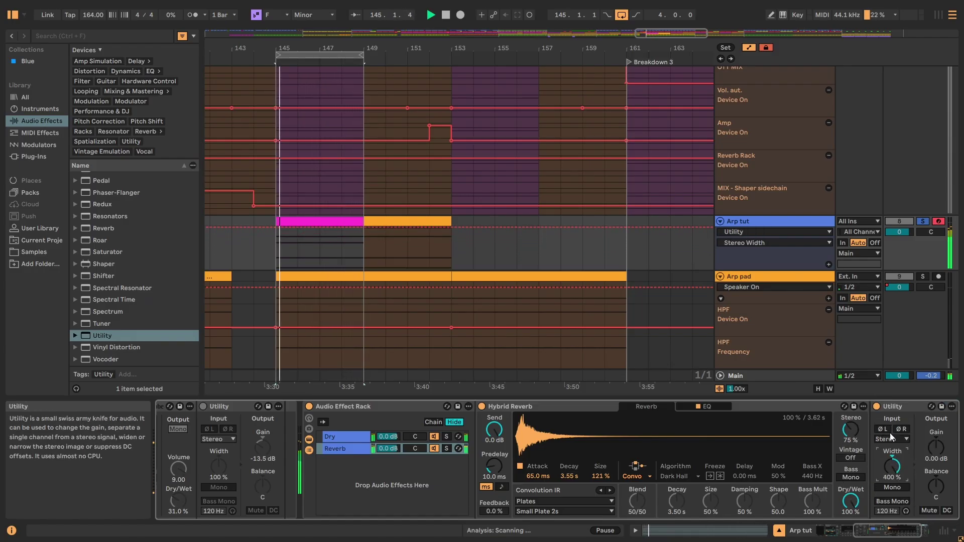
pyautogui.write('128')
pyautogui.press('Return')
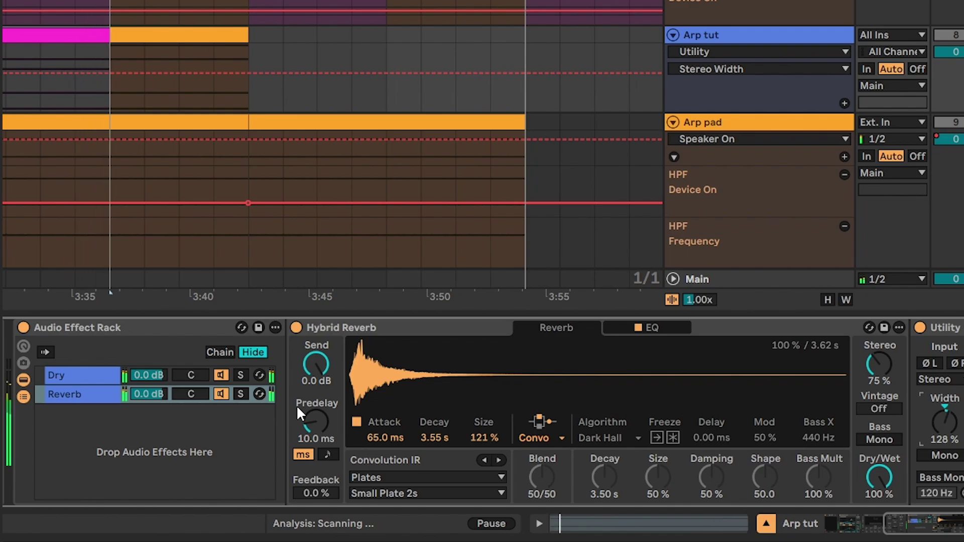
# Set predelay to 32 ms with 45% feedback and lower the Reverb chain to -5.9 dB.
pyautogui.click(315, 424)
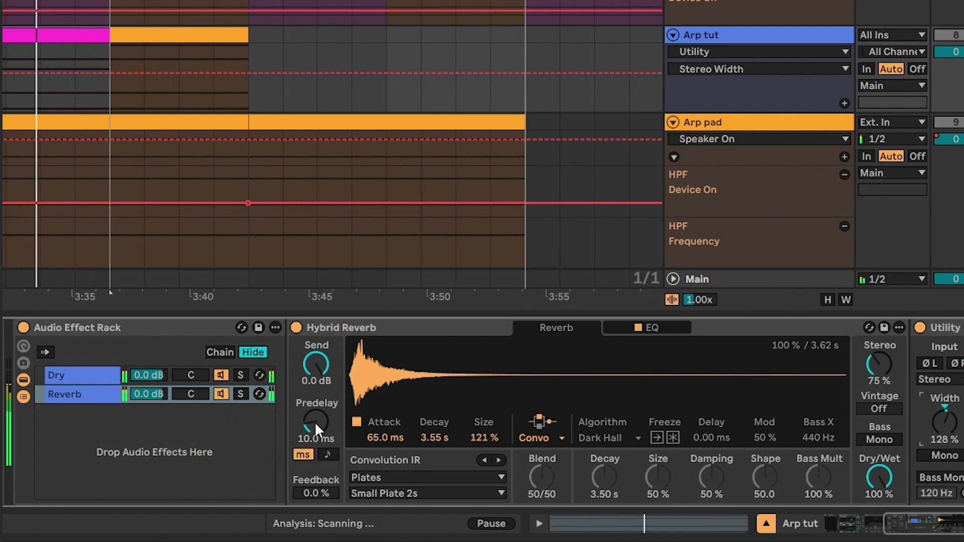
pyautogui.moveTo(317, 422); pyautogui.dragTo(316, 407)
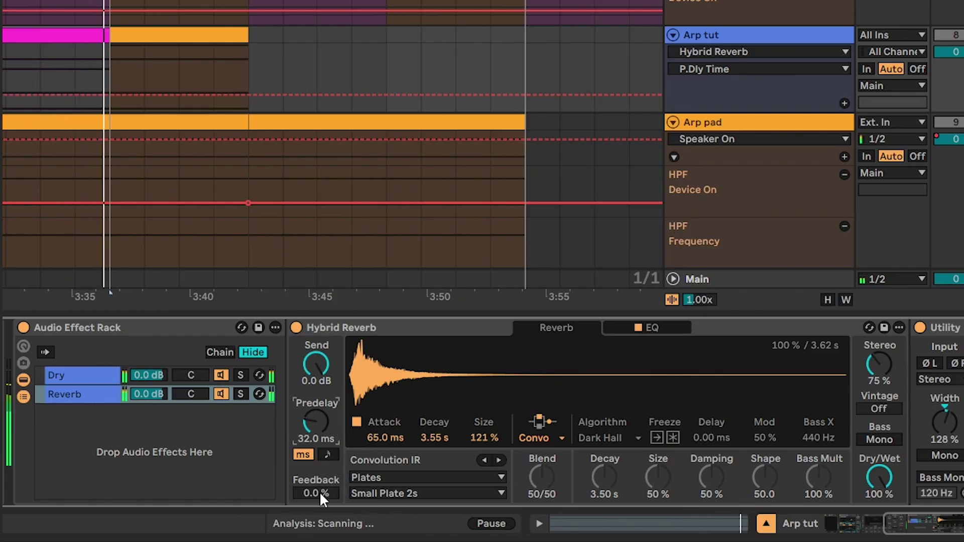
pyautogui.moveTo(331, 493); pyautogui.dragTo(331, 438)
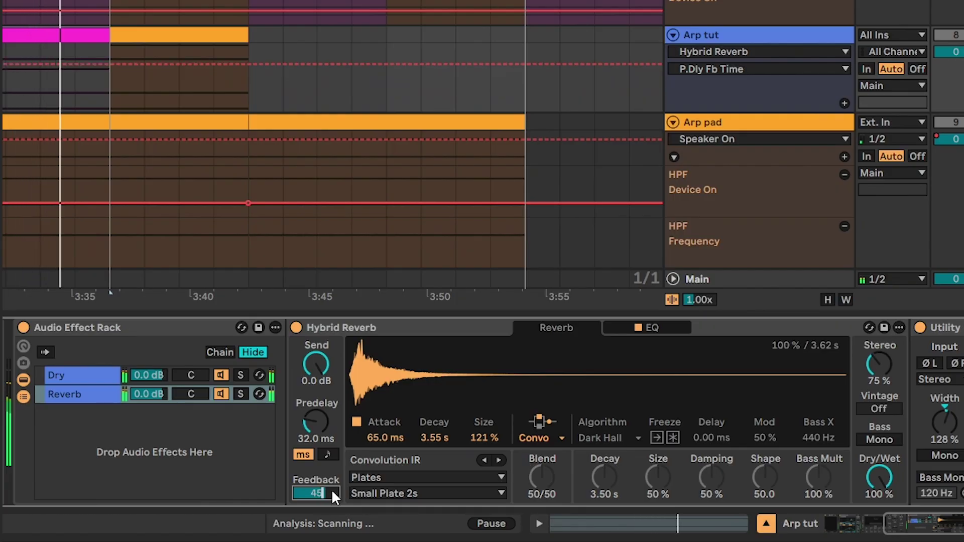
pyautogui.press('Return')
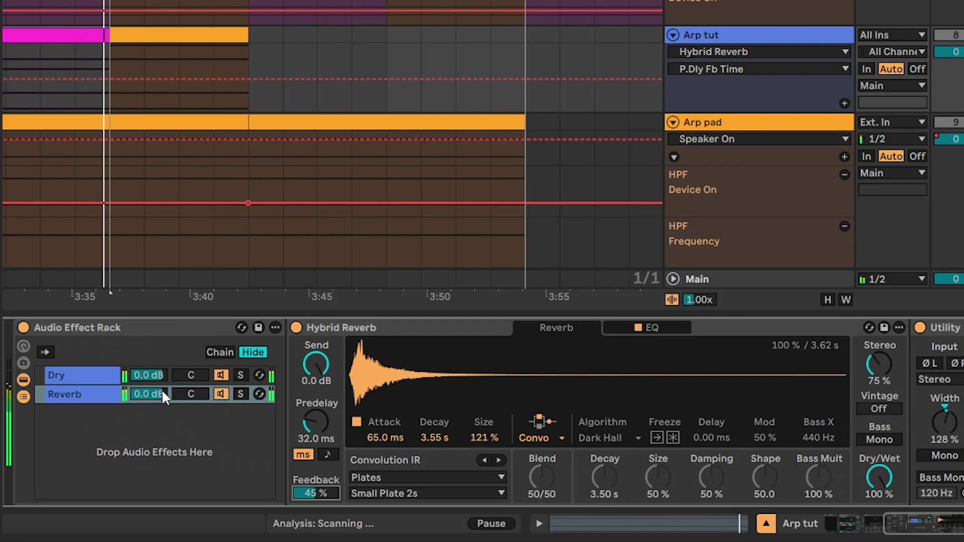
pyautogui.moveTo(162, 391)
pyautogui.mouseDown()
pyautogui.moveTo(161, 417)
pyautogui.moveTo(161, 388)
pyautogui.mouseUp()
# Mute and unmute the Reverb chain to compare, then show the Dry chain's Envelope Follower at 19 dB gain.
pyautogui.click(222, 394)
pyautogui.click(222, 394)
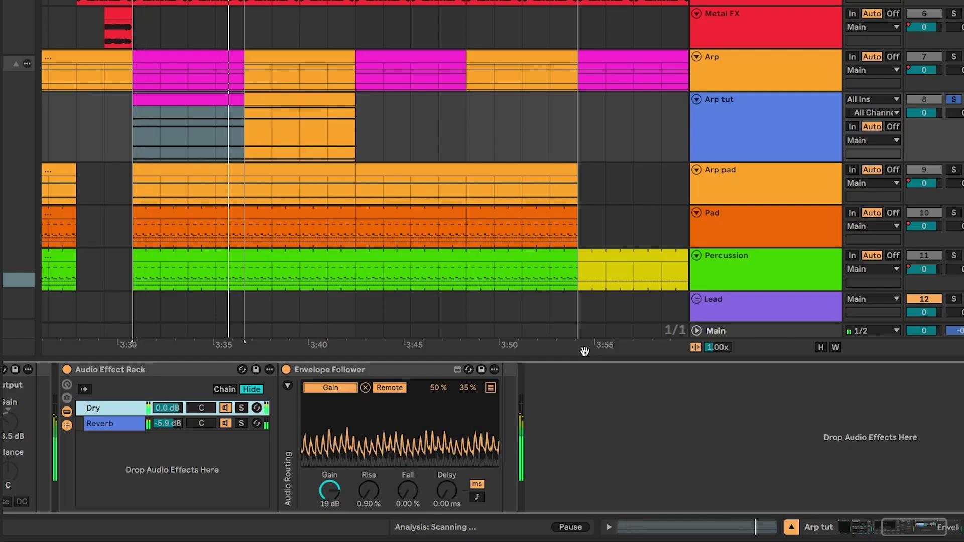
pyautogui.click(100, 424)
pyautogui.scroll(-5, 598, 447)
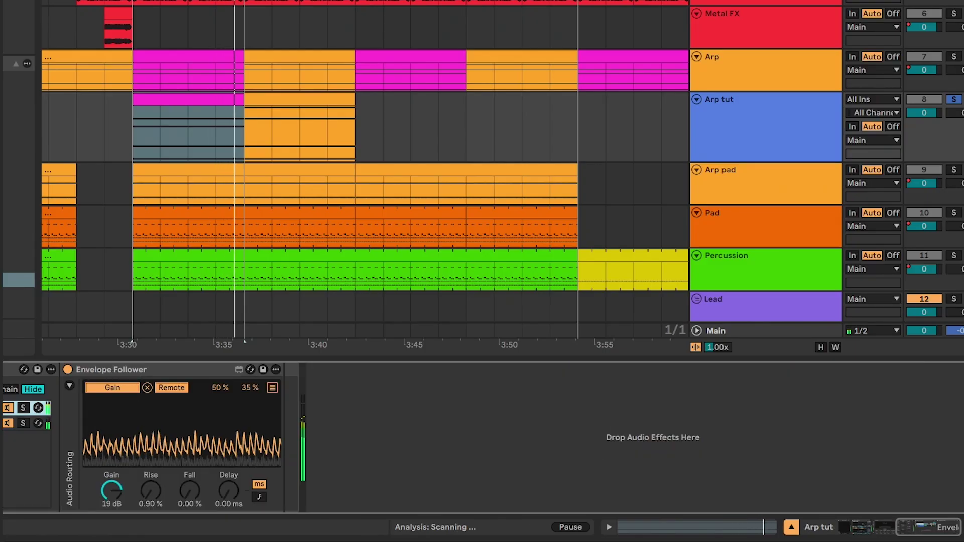
pyautogui.click(27, 408)
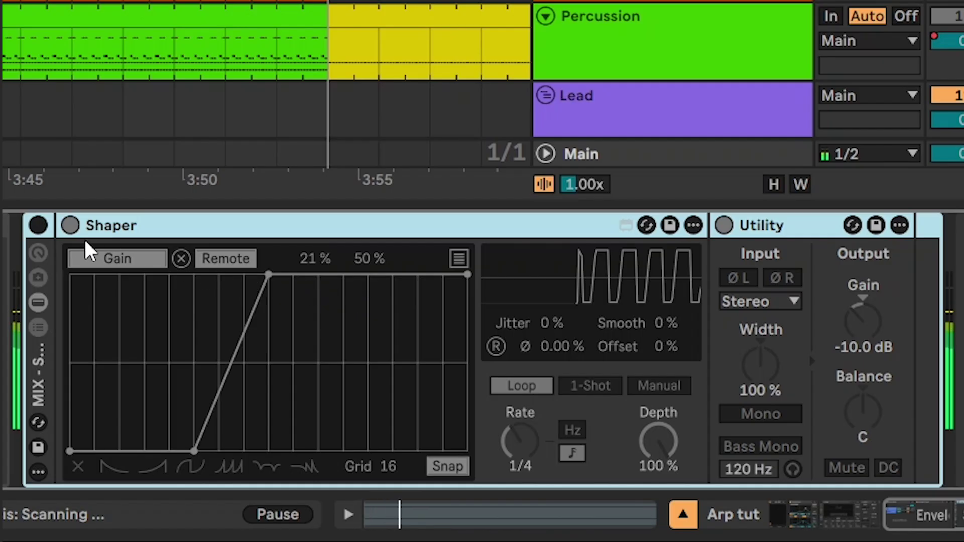
# Enable the Shaper-and-Utility sidechain rack, then fold the rack to reveal the three EQ Eight devices.
pyautogui.click(37, 225)
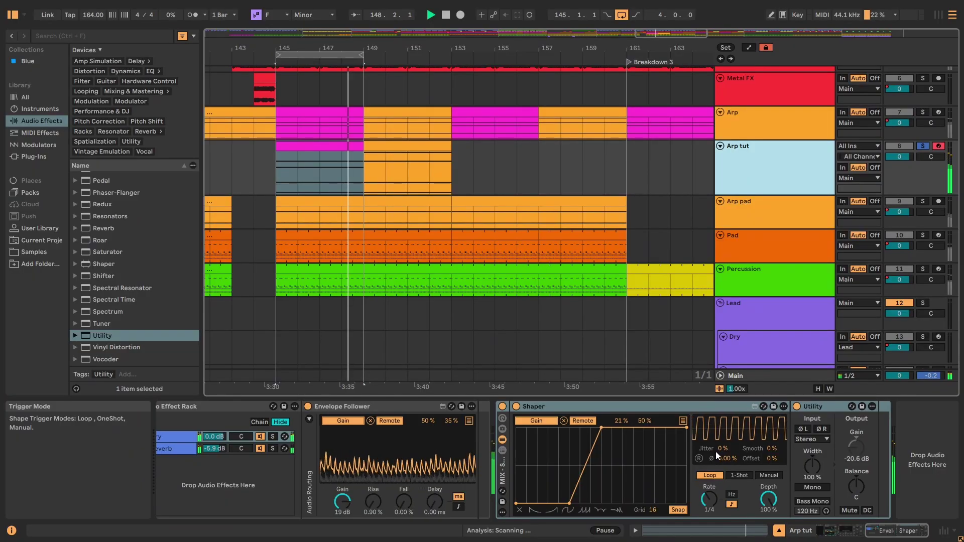
pyautogui.click(887, 531)
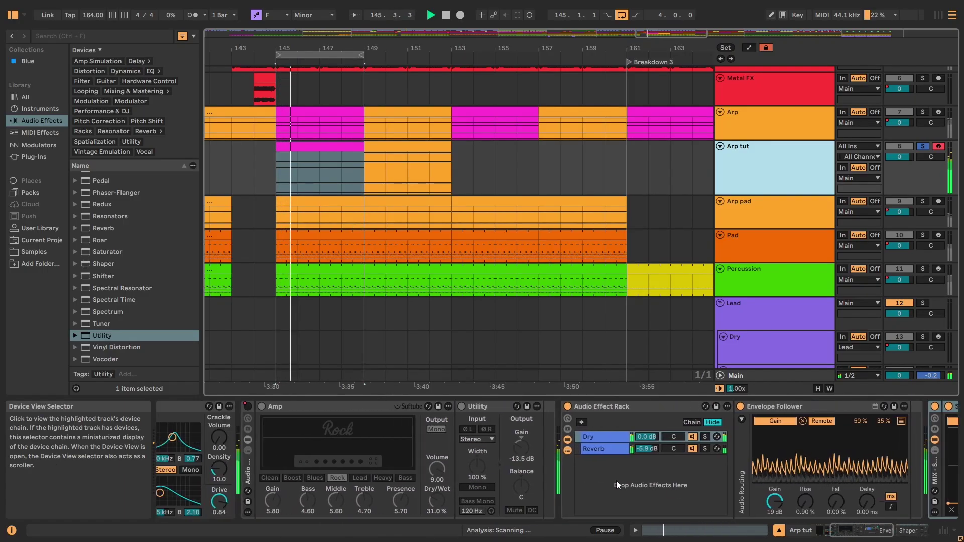
pyautogui.doubleClick(622, 402)
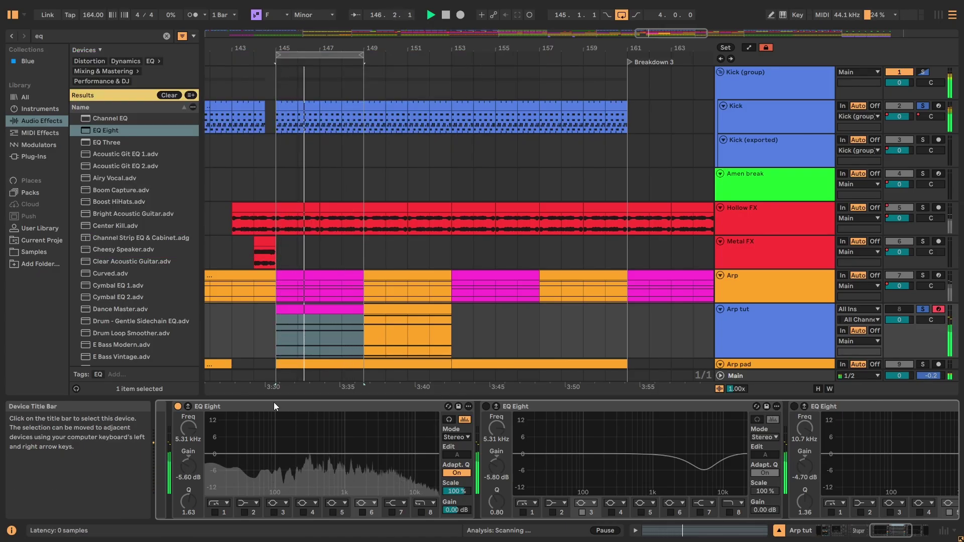
# Expand the first EQ Eight to show its 558 Hz high-pass and 15.4 kHz low-pass.
pyautogui.click(189, 407)
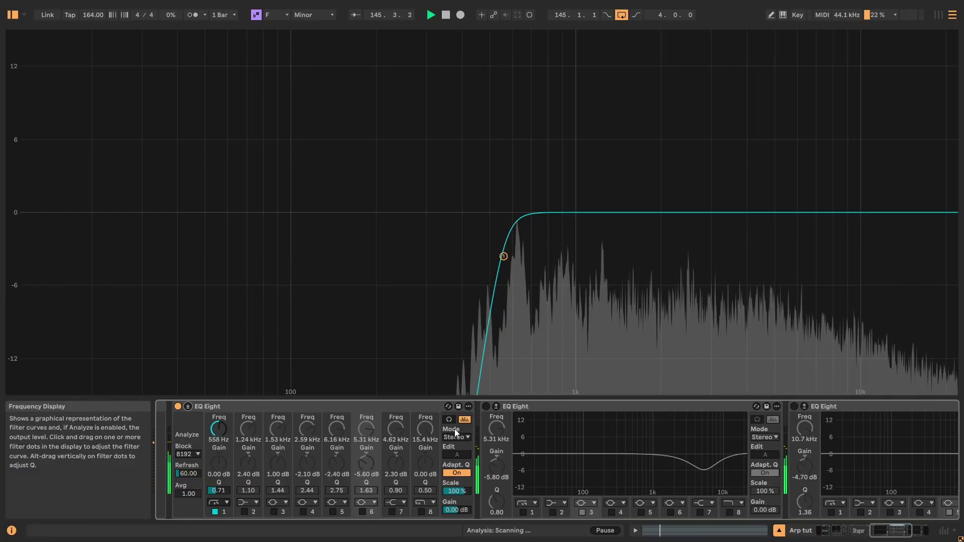
pyautogui.scroll(1, 454, 429)
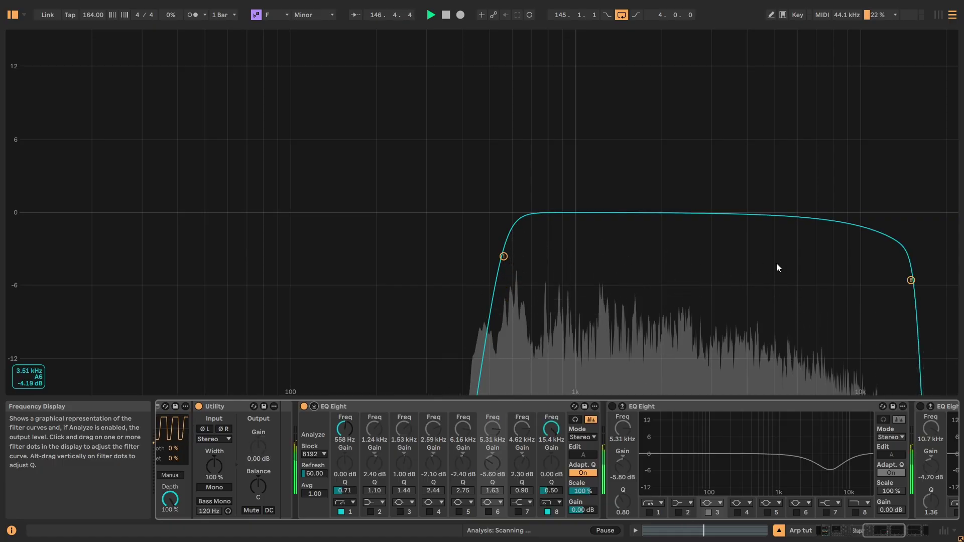
# Bypass and re-enable the first EQ Eight's 15.4 kHz low-pass band to compare.
pyautogui.doubleClick(914, 261)
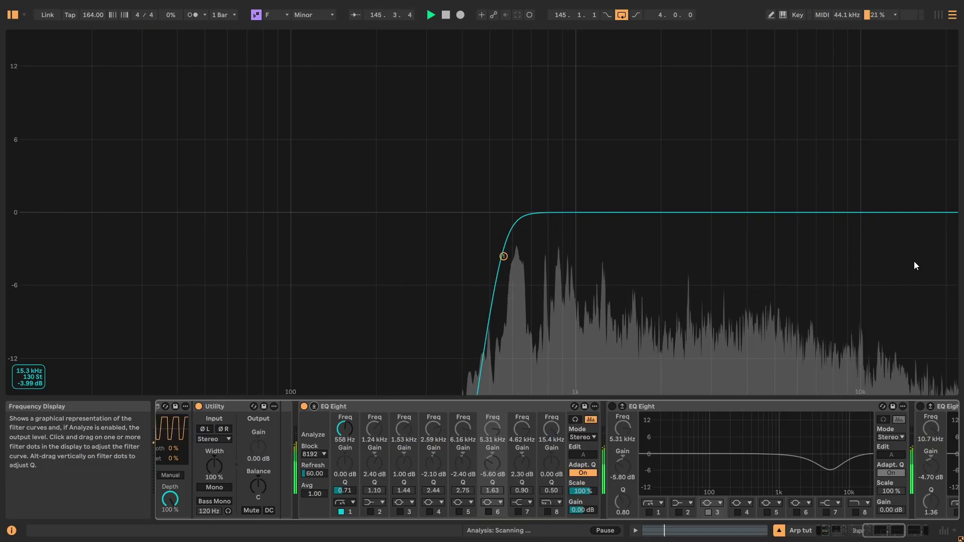
pyautogui.doubleClick(914, 261)
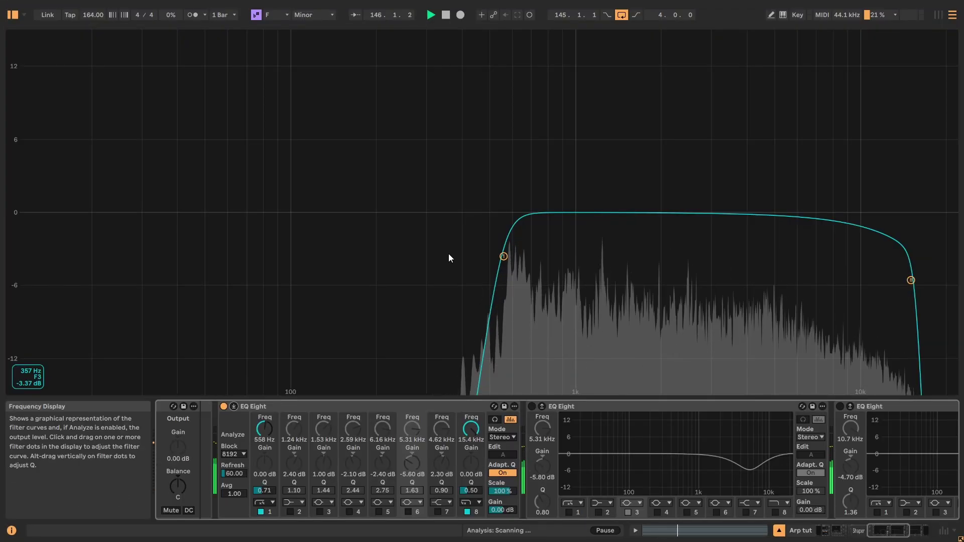
pyautogui.hotkey('ctrl', 'z')
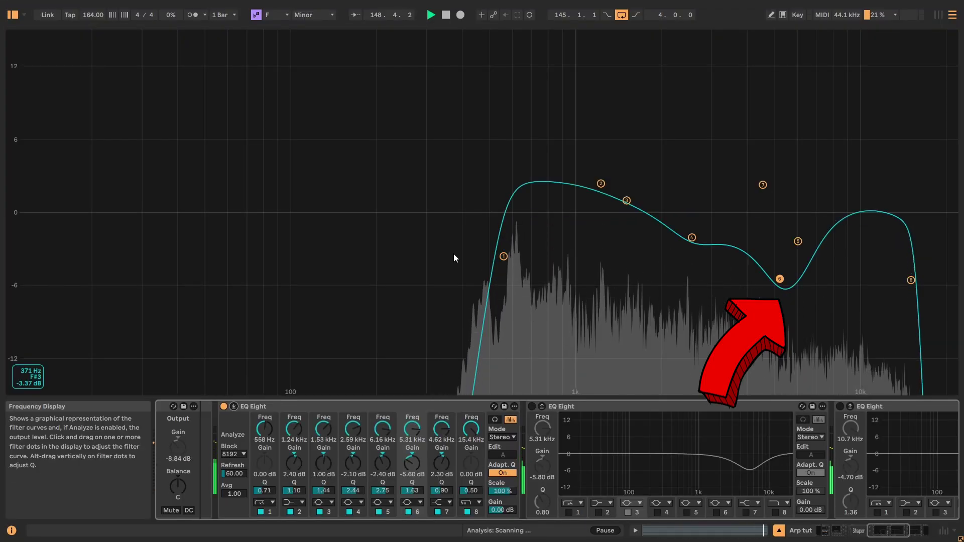
pyautogui.hotkey('ctrl', 'z')
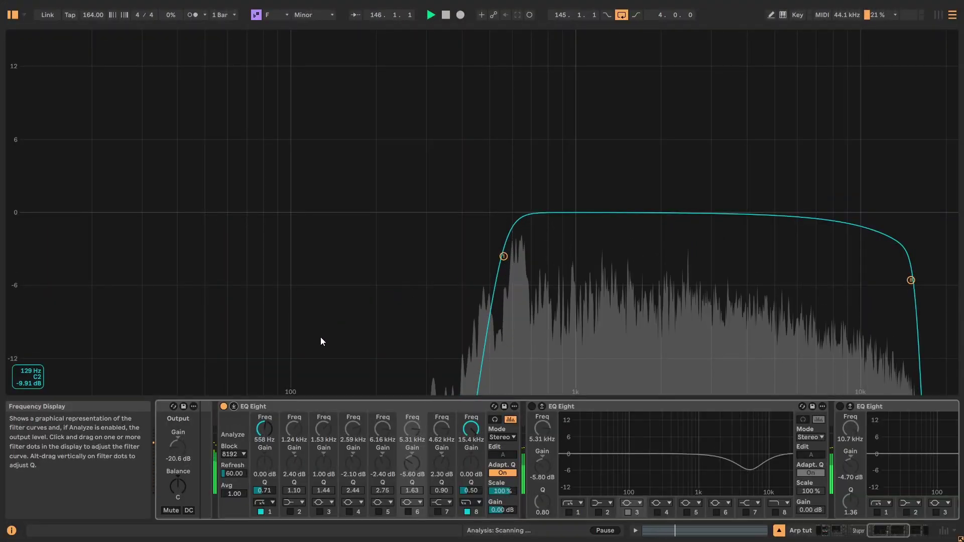
pyautogui.click(234, 406)
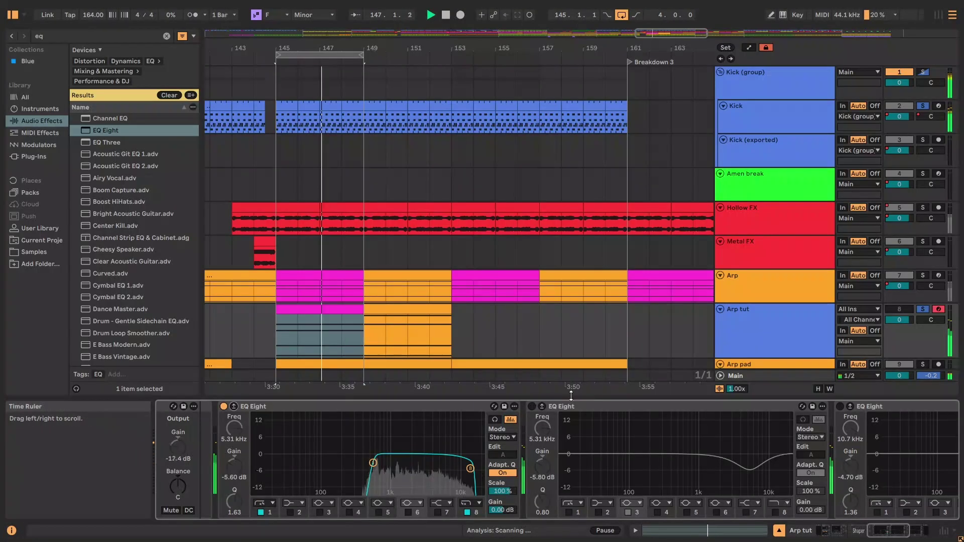
pyautogui.click(542, 406)
pyautogui.click(532, 407)
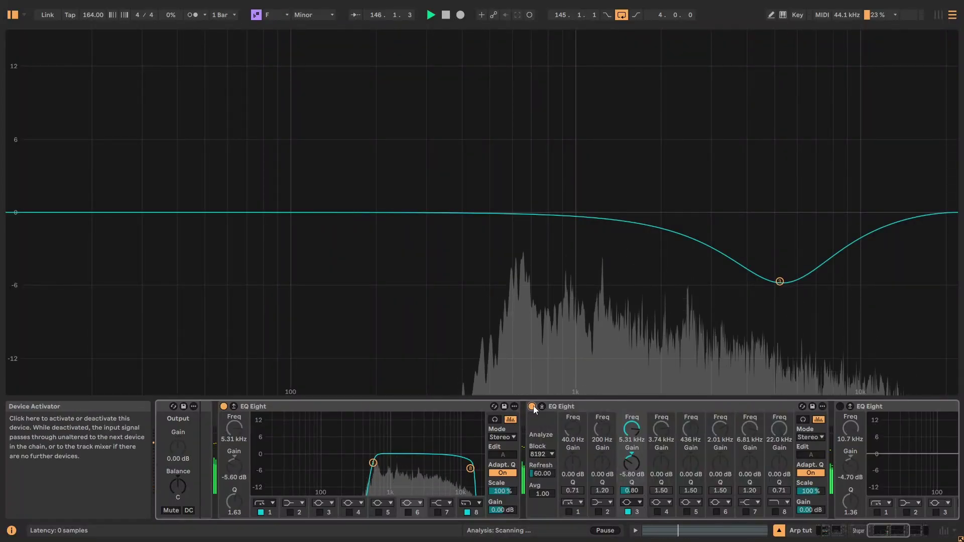
pyautogui.click(532, 406)
pyautogui.click(234, 407)
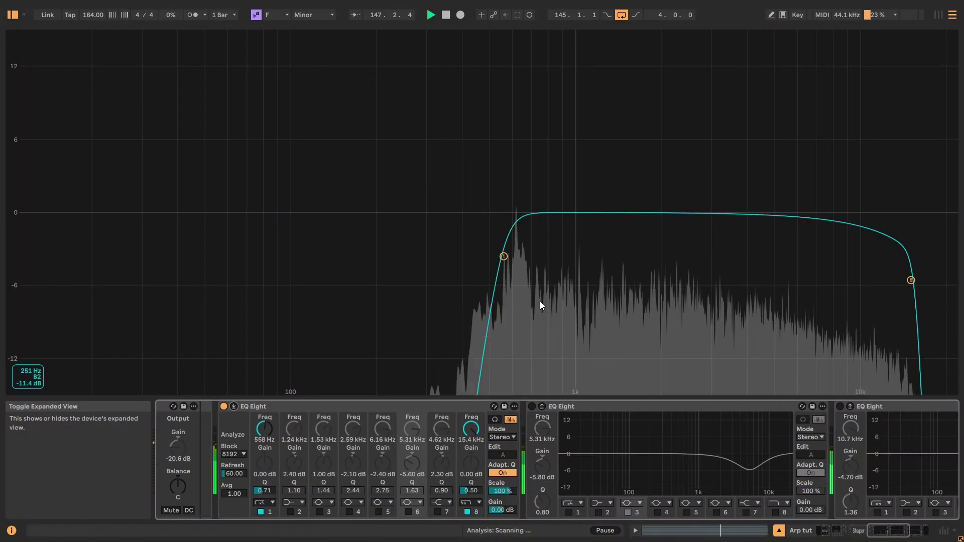
# Expand the 10.7 kHz dip EQ Eight and switch it on, off and on again to compare.
pyautogui.click(904, 530)
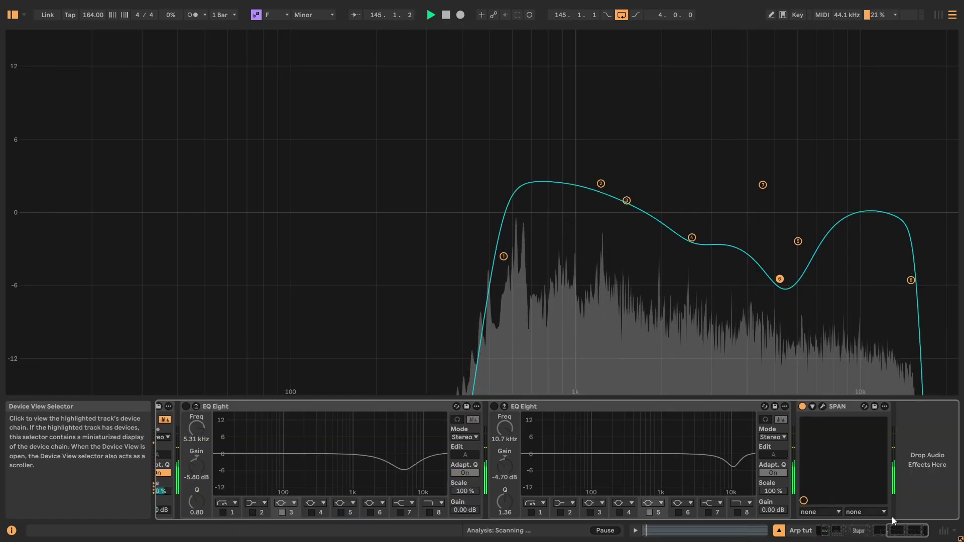
pyautogui.click(504, 407)
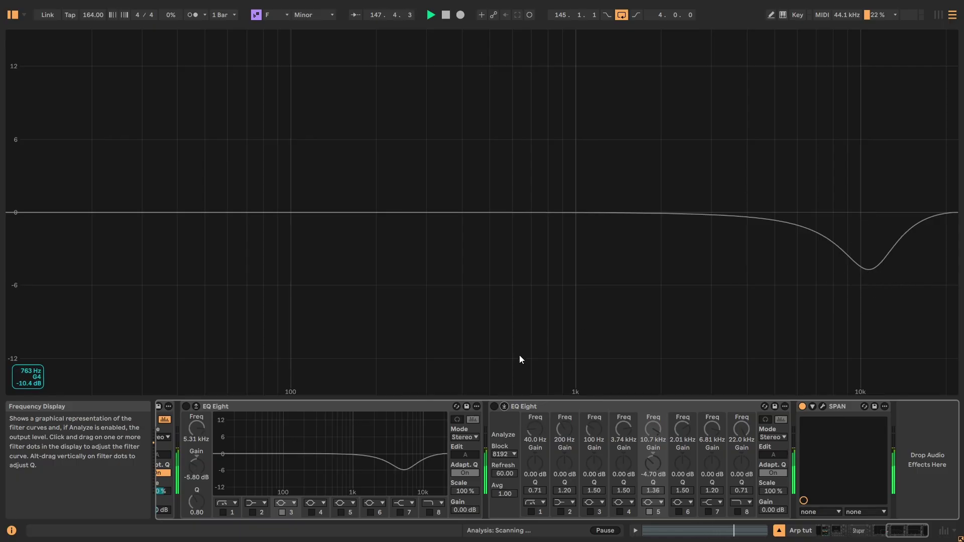
pyautogui.click(493, 408)
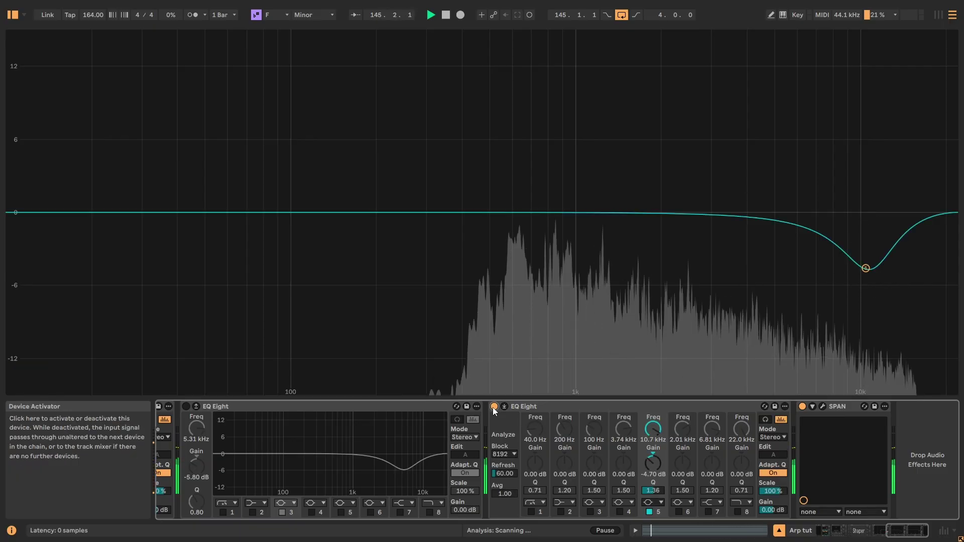
pyautogui.click(493, 407)
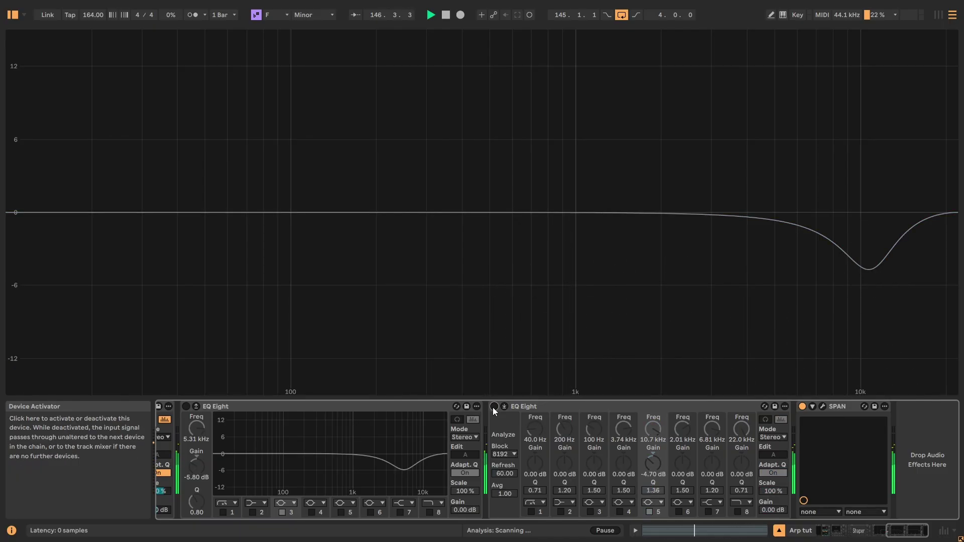
pyautogui.click(493, 407)
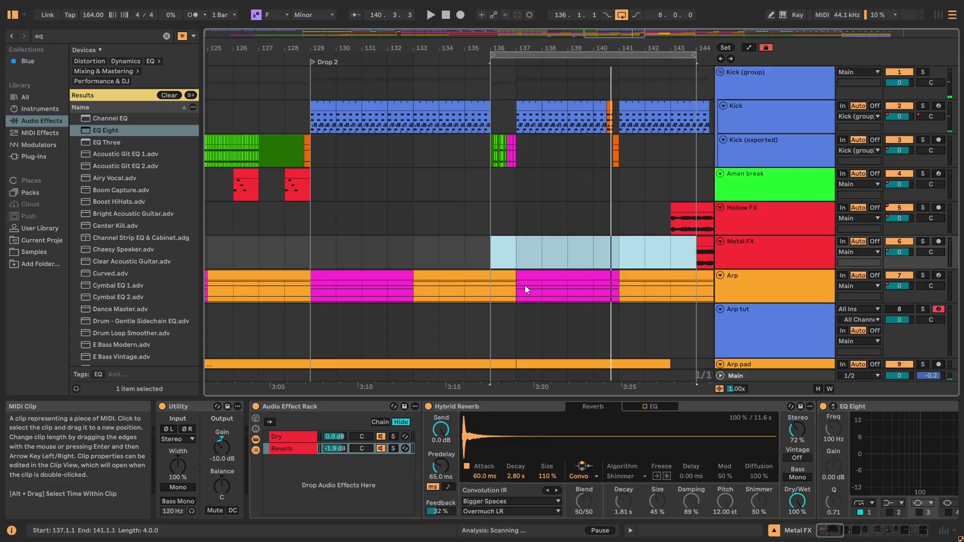
# Play the Drop 2 loop from bar 136 to bar 144.
pyautogui.press('space')
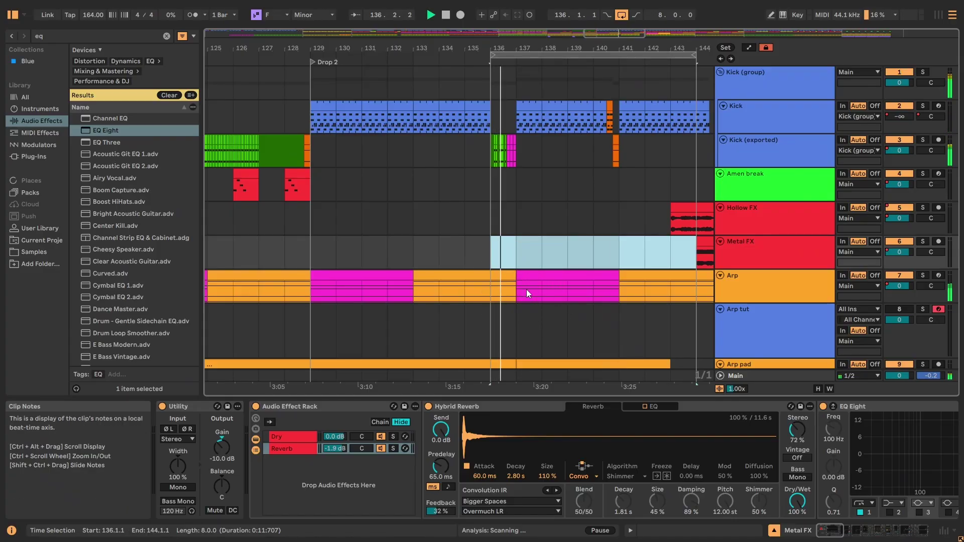